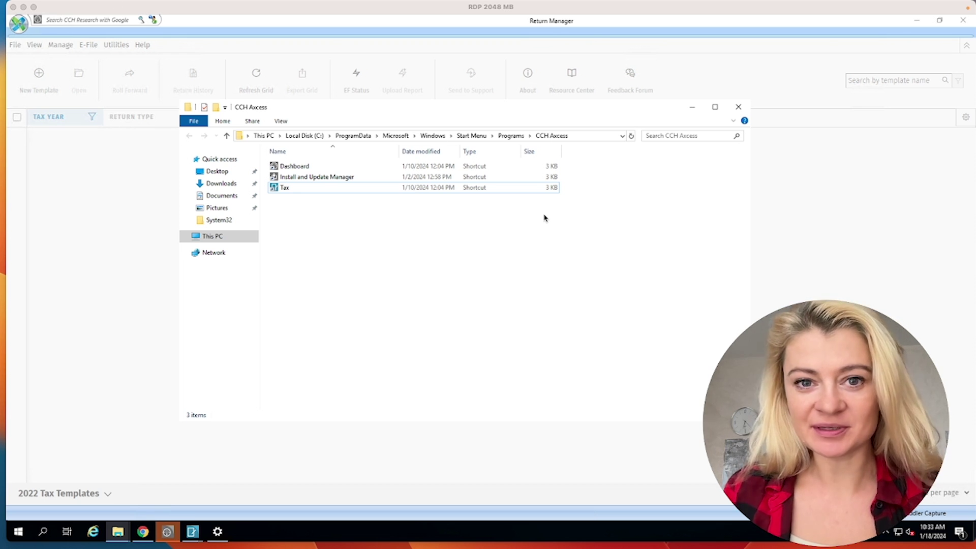
Select the Tax shortcut in the Start Menu\Programs\CCH Axcess folder and launch CCH Axcess Tax.
click(288, 192)
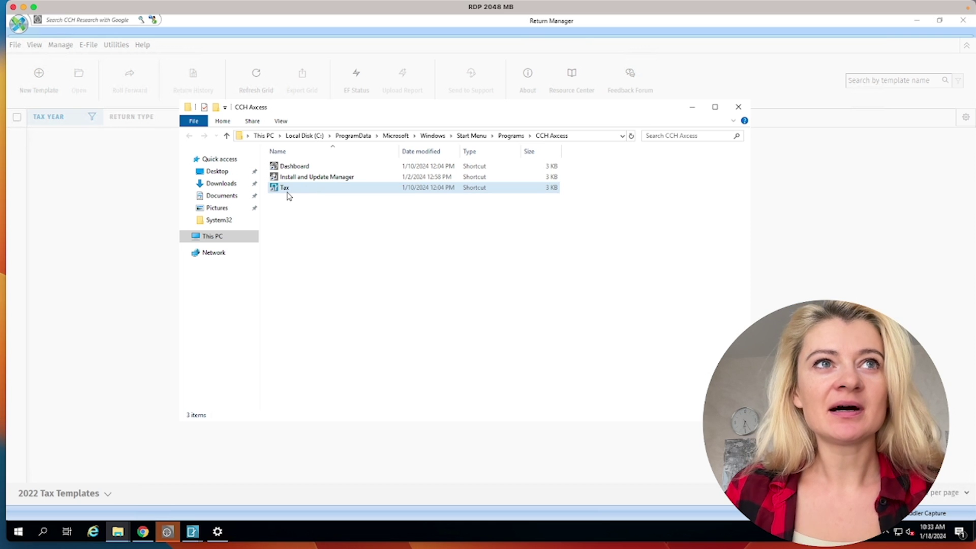
click(287, 194)
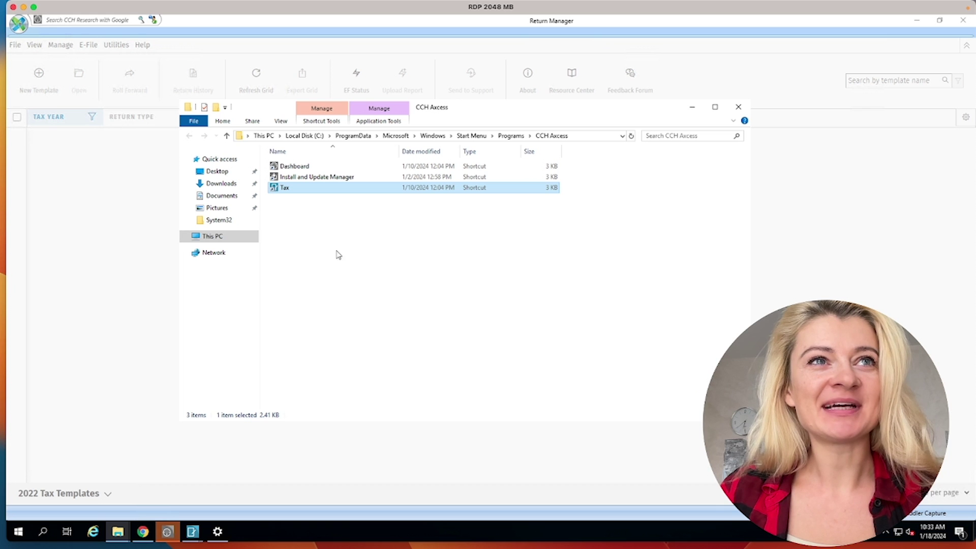
click(289, 203)
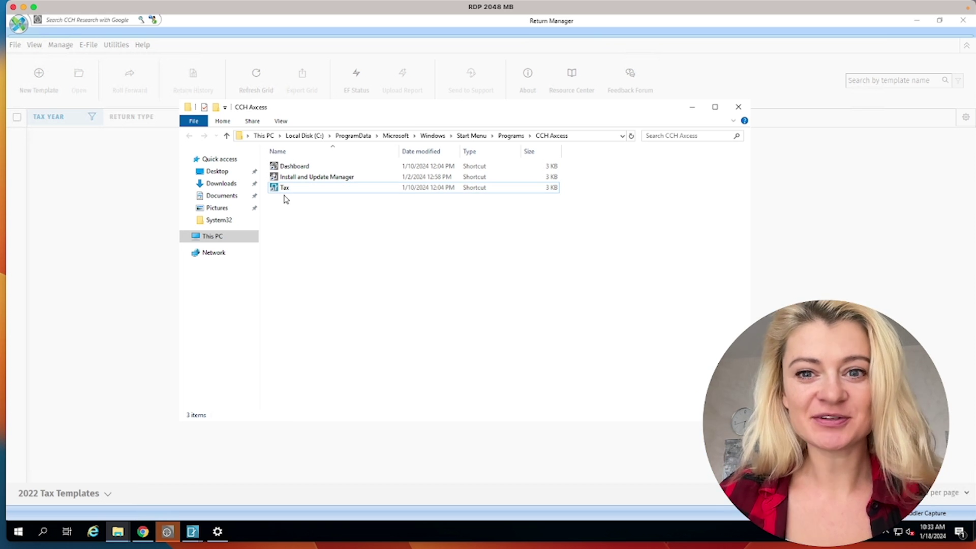
click(301, 191)
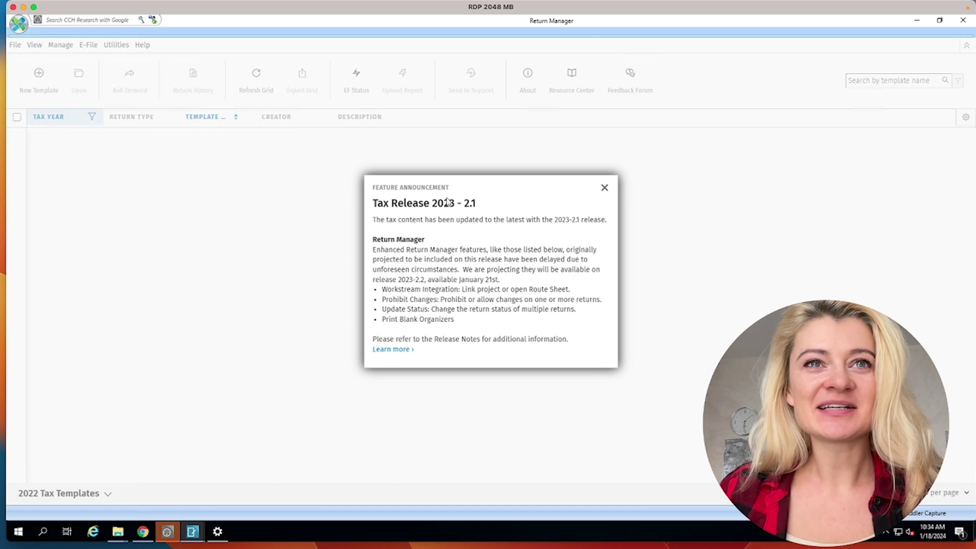
Highlight the delayed Print Blank Organizers, Update Status and Workstream Integration notes, then close the announcement.
drag(403, 280, 465, 280)
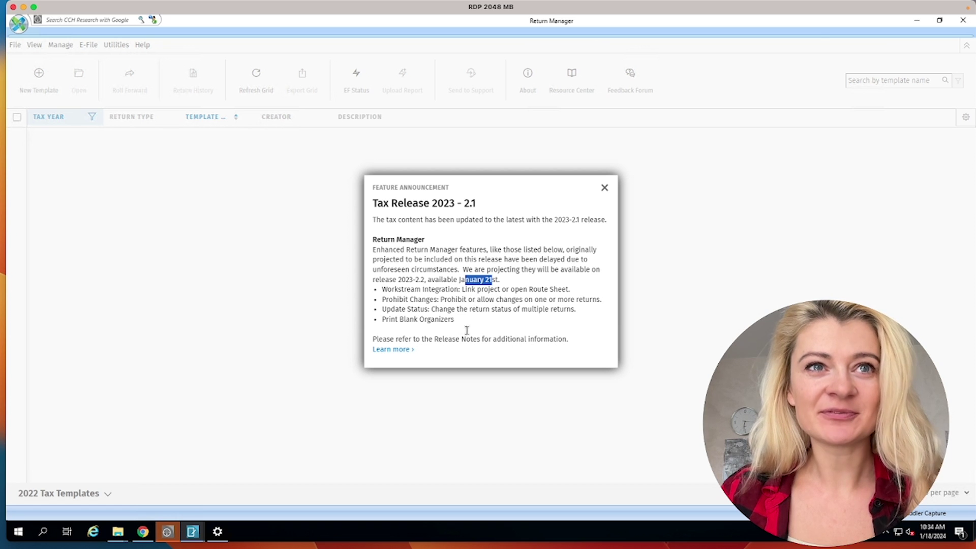
drag(406, 320, 445, 319)
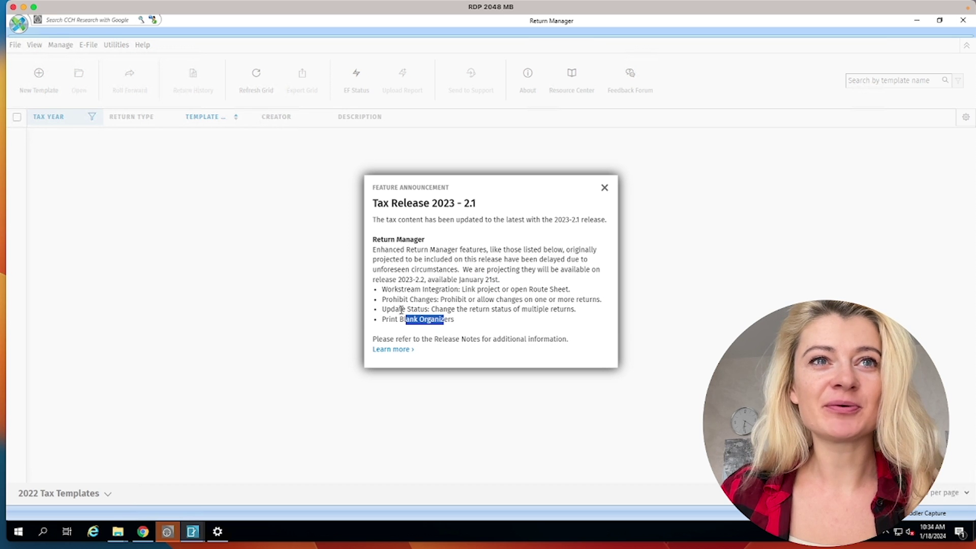
drag(401, 310, 519, 310)
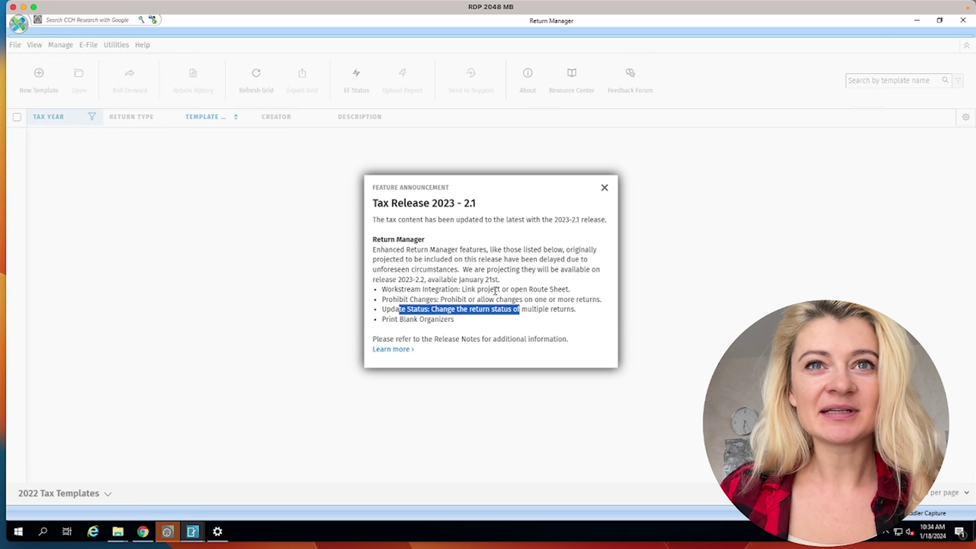
drag(468, 290, 551, 289)
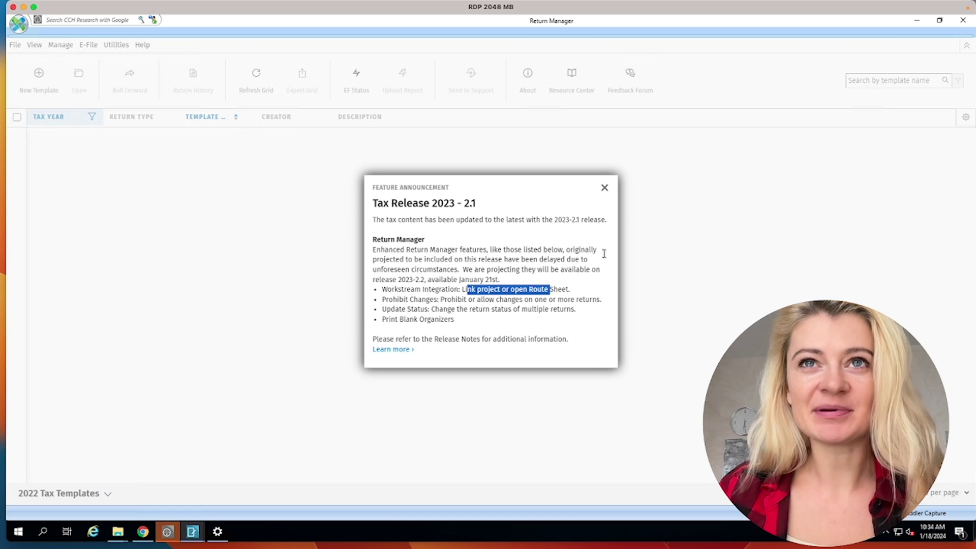
click(605, 188)
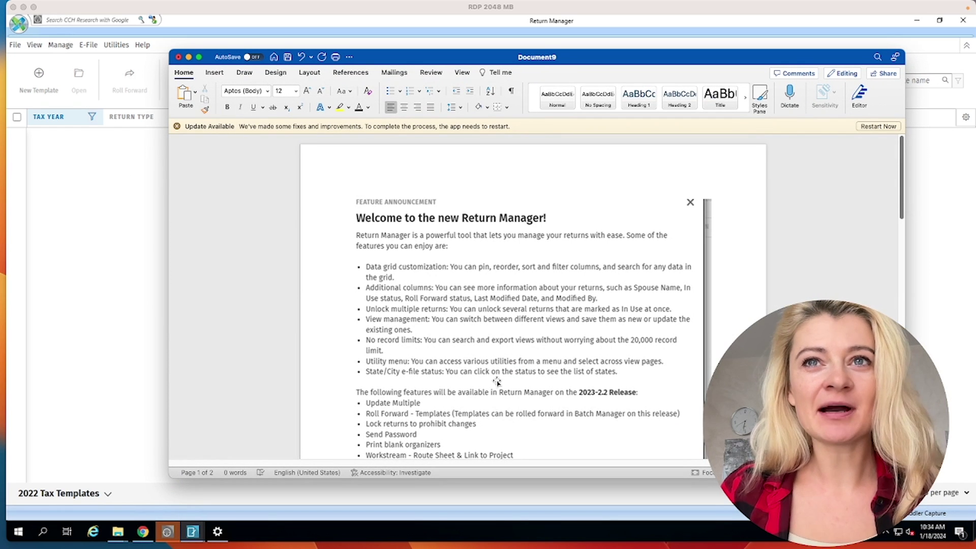
Scroll through the Document9 welcome guide, then return to Return Manager's template views list.
scroll(431, 293, down, 2)
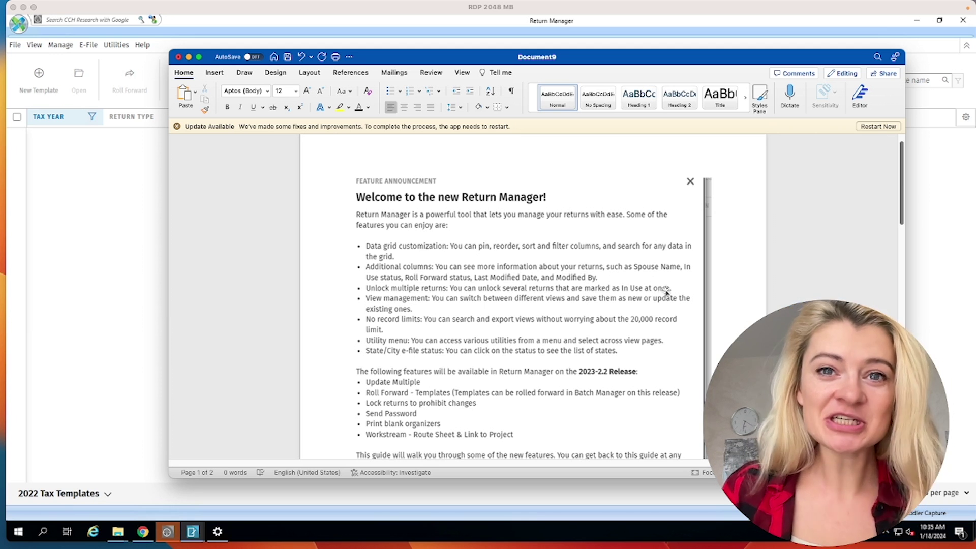
click(504, 307)
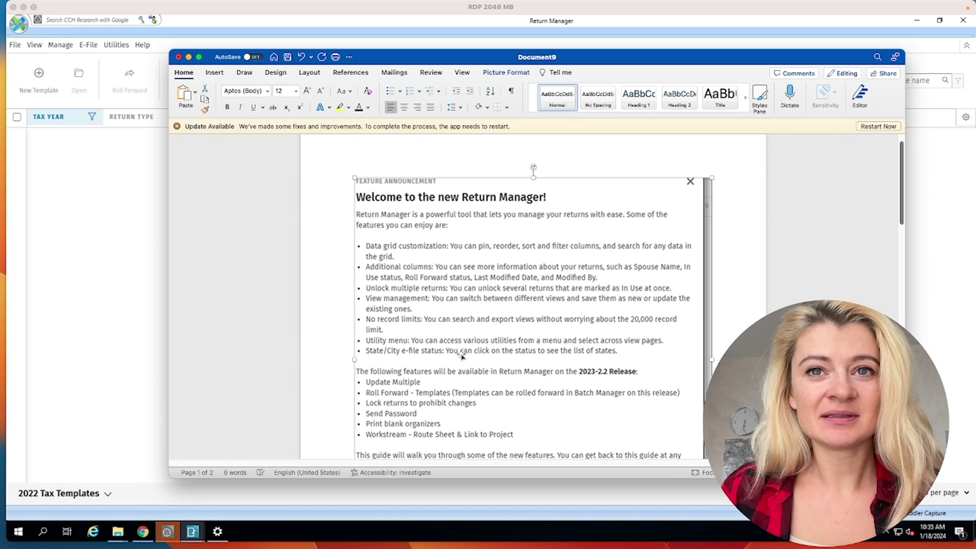
scroll(462, 356, down, 3)
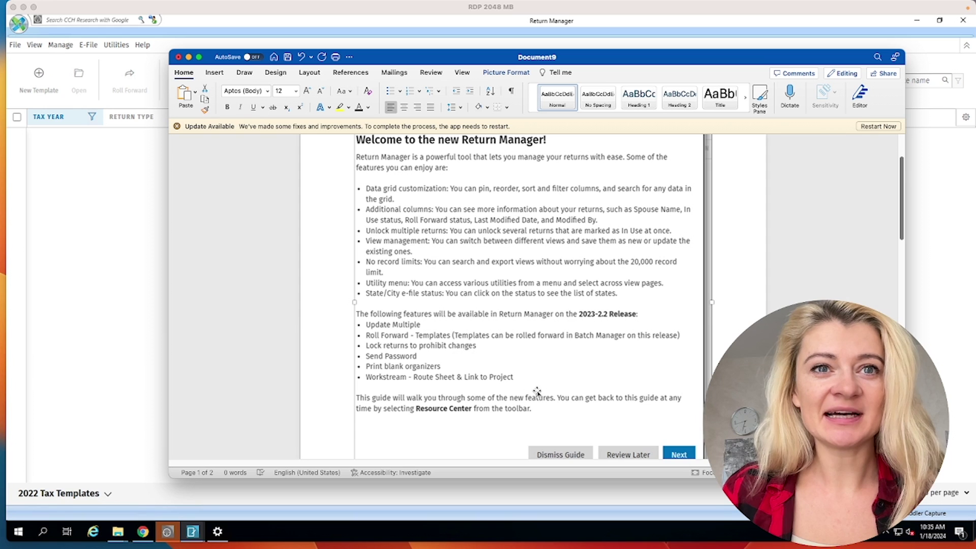
scroll(534, 389, down, 10)
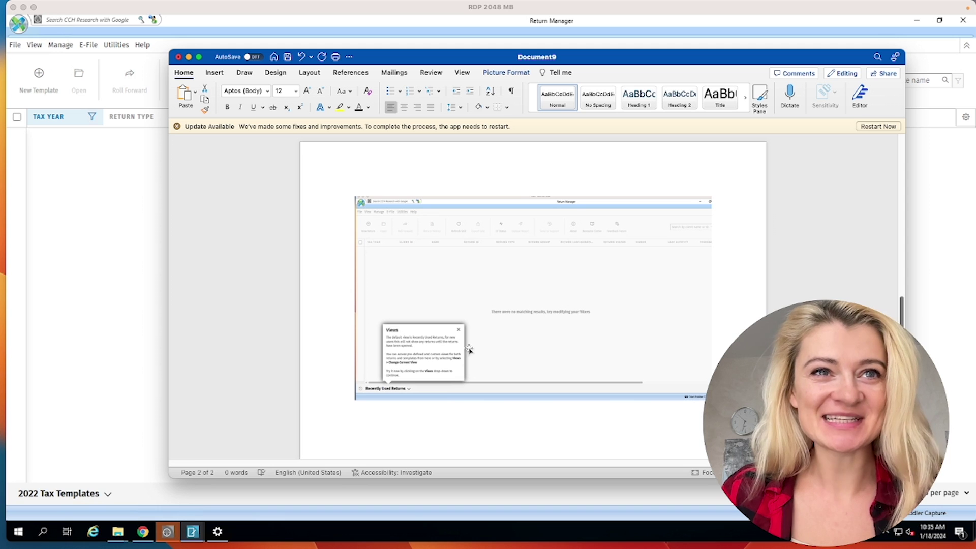
click(109, 496)
click(108, 496)
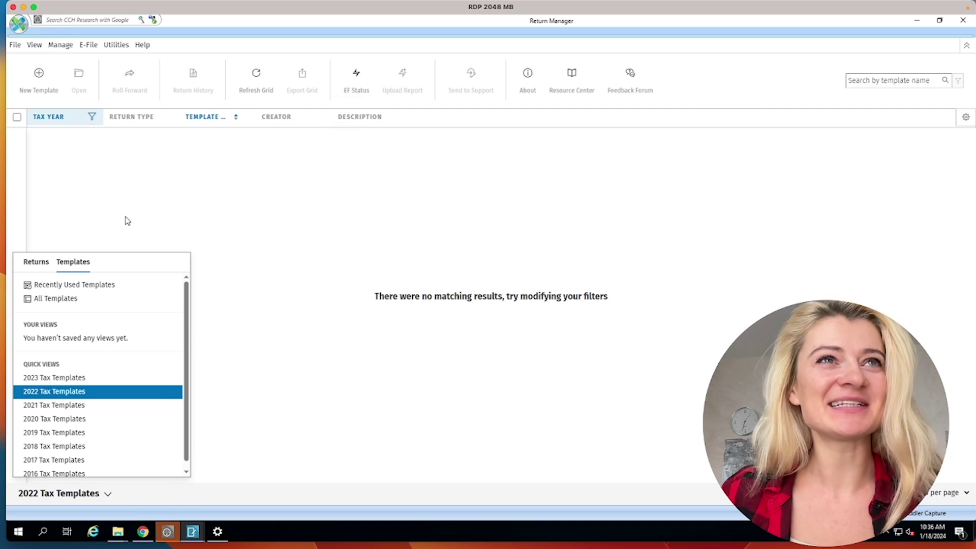
Dismiss the Returns/Templates views panel, leaving the empty 2022 Tax Templates grid.
click(212, 219)
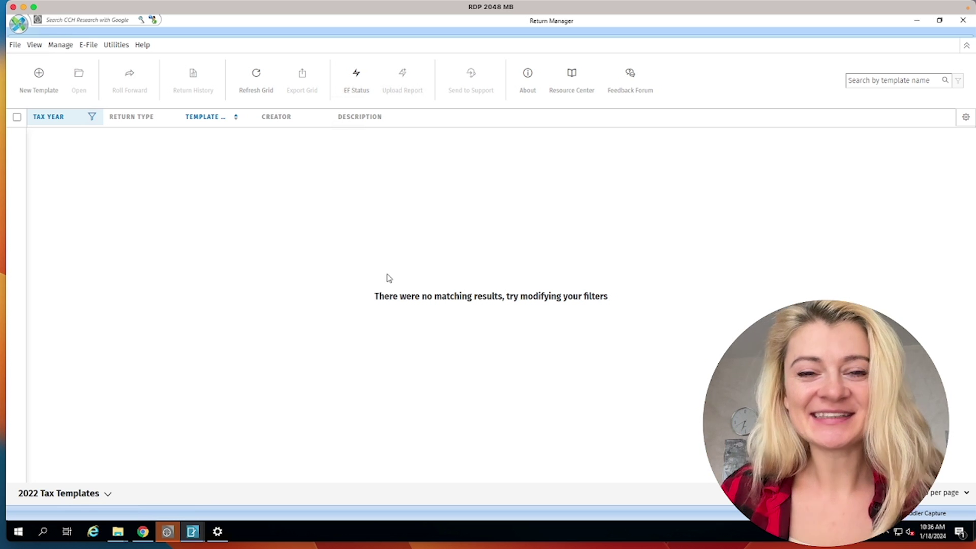
Cancel a New Template, browse File > New, then switch to the 231test (TEMPLATE) window.
click(37, 79)
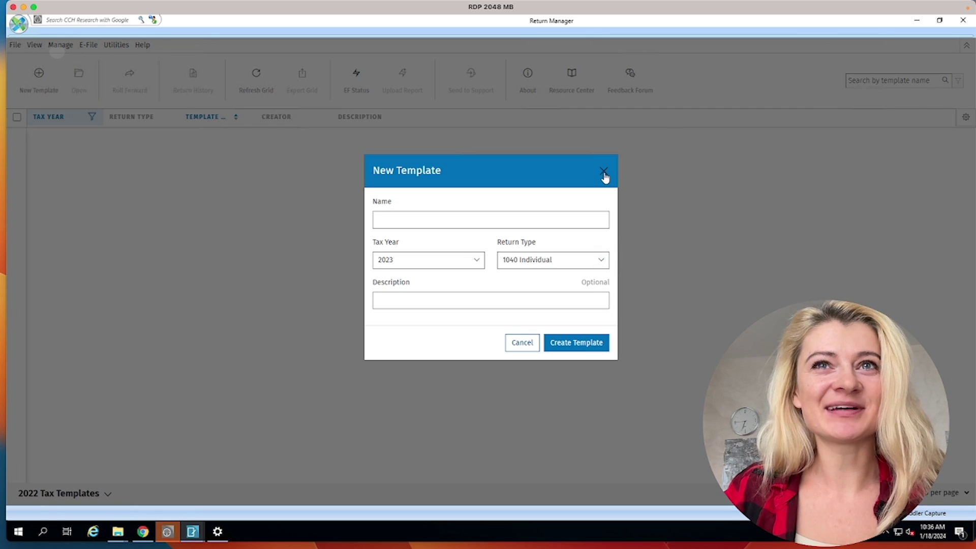
click(605, 176)
click(15, 46)
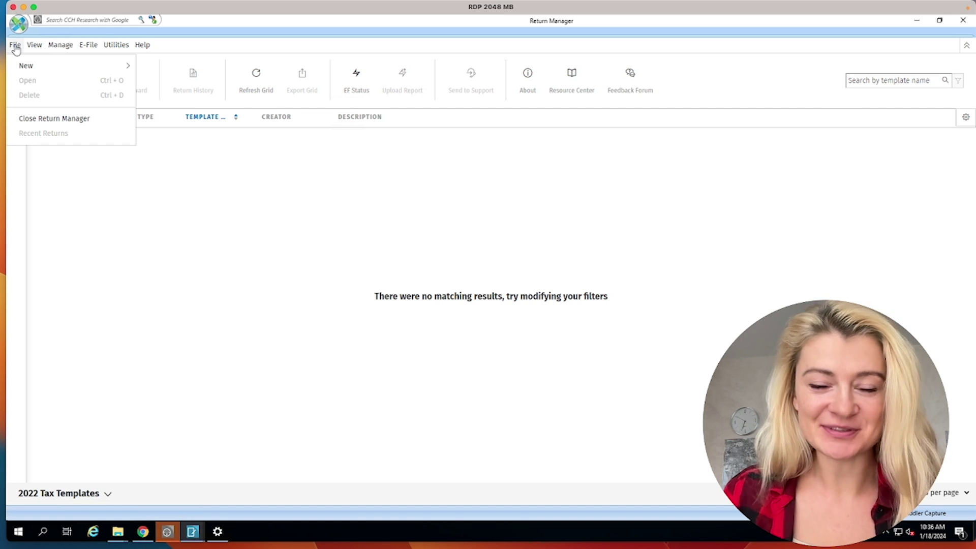
mouse_move(26, 69)
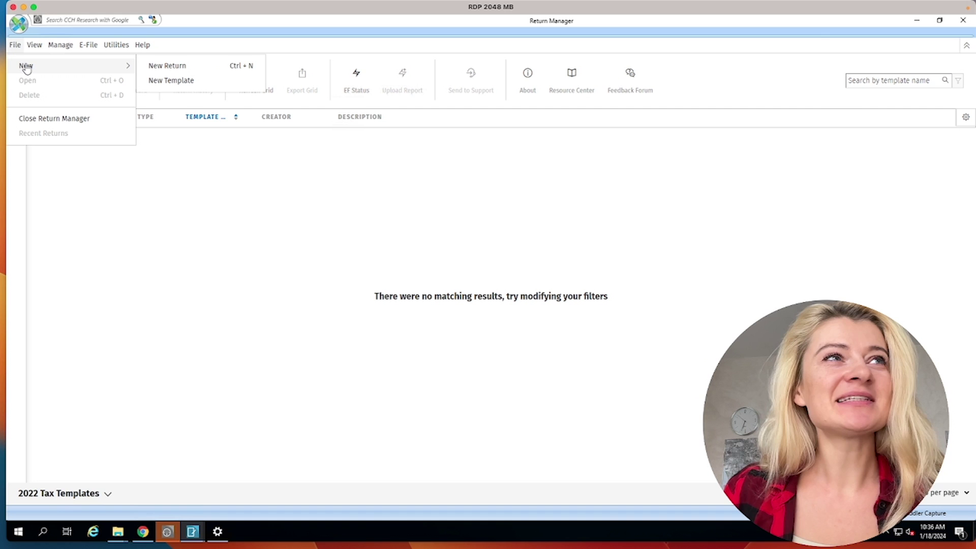
click(183, 81)
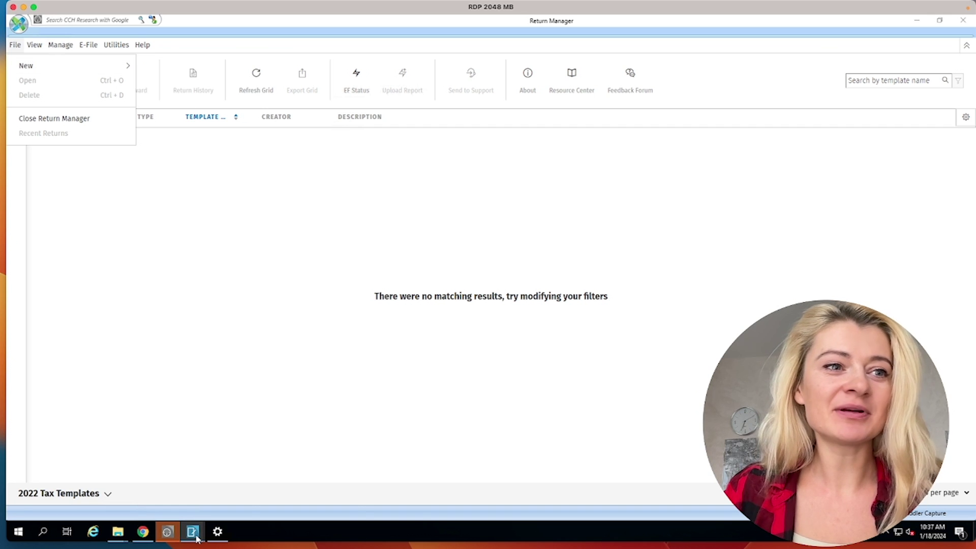
mouse_move(196, 537)
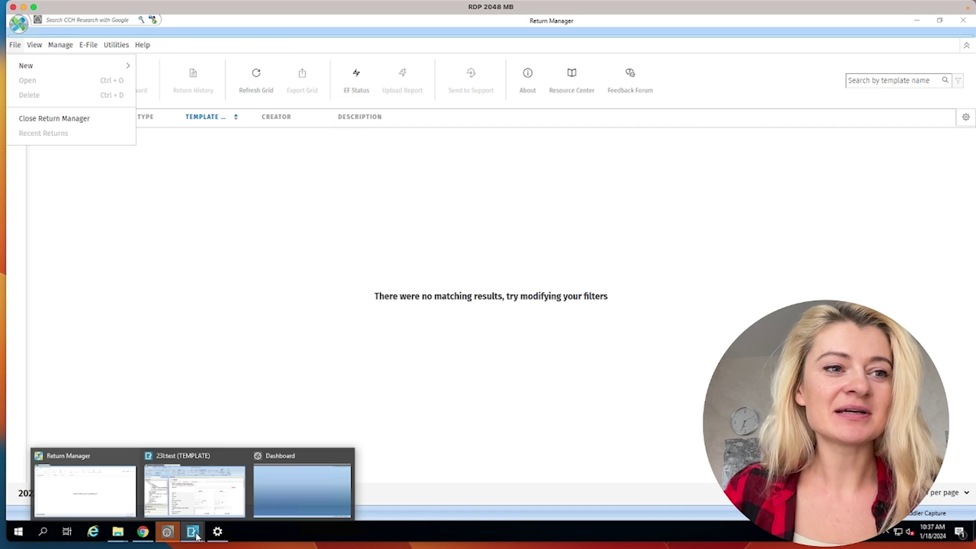
click(210, 500)
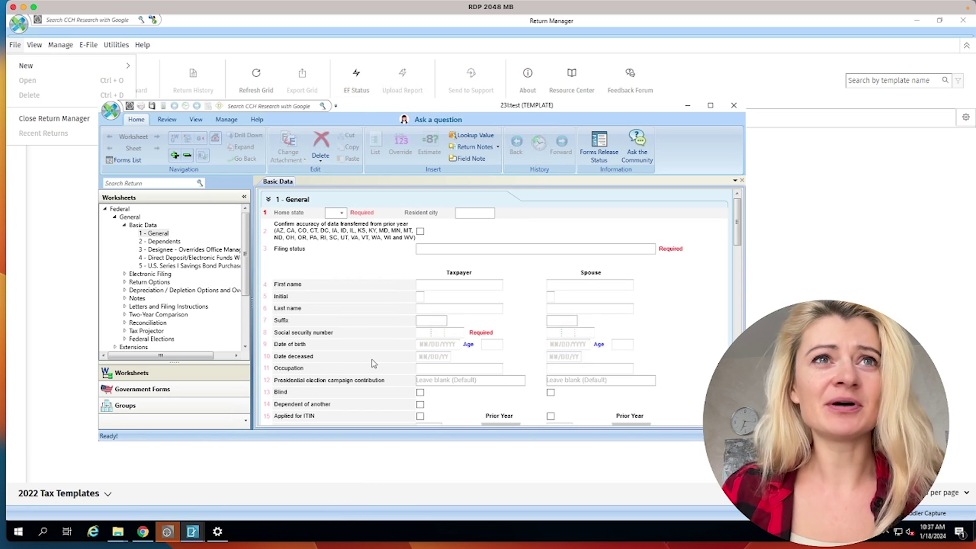
Switch to the Chrome window showing the 'Adding Tax Templates' help page.
mouse_move(218, 532)
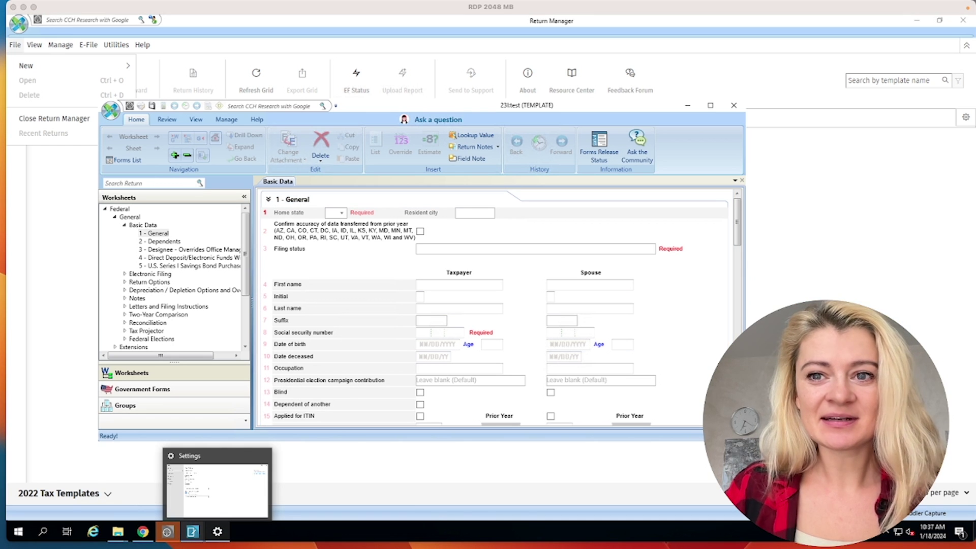
key(super+Tab)
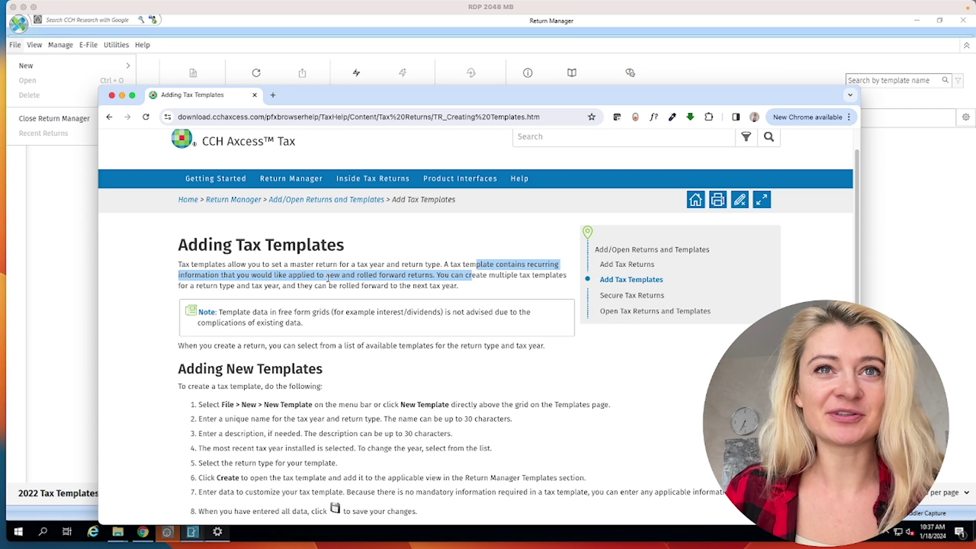
Scroll through the template-adding steps, then go back to the 231test template window.
click(335, 284)
scroll(337, 283, down, 5)
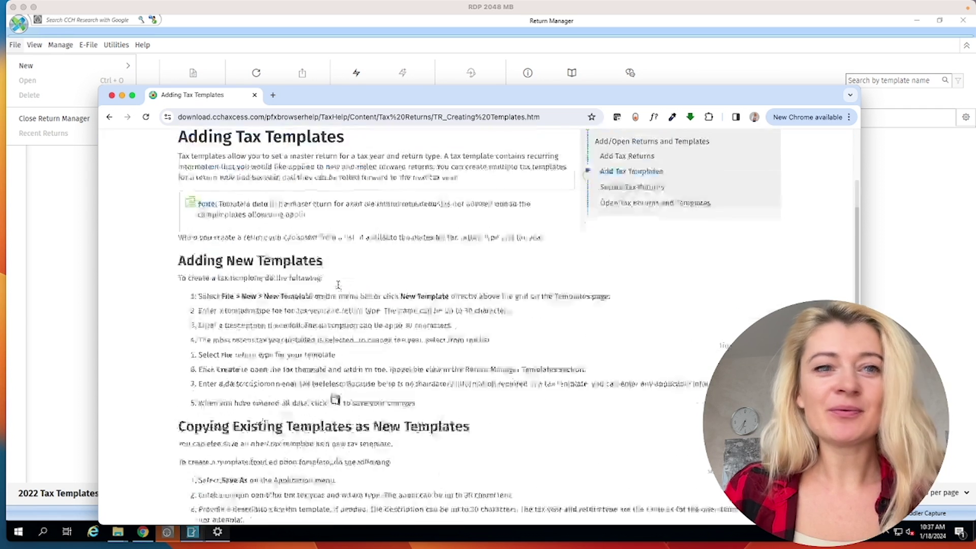
scroll(338, 285, up, 5)
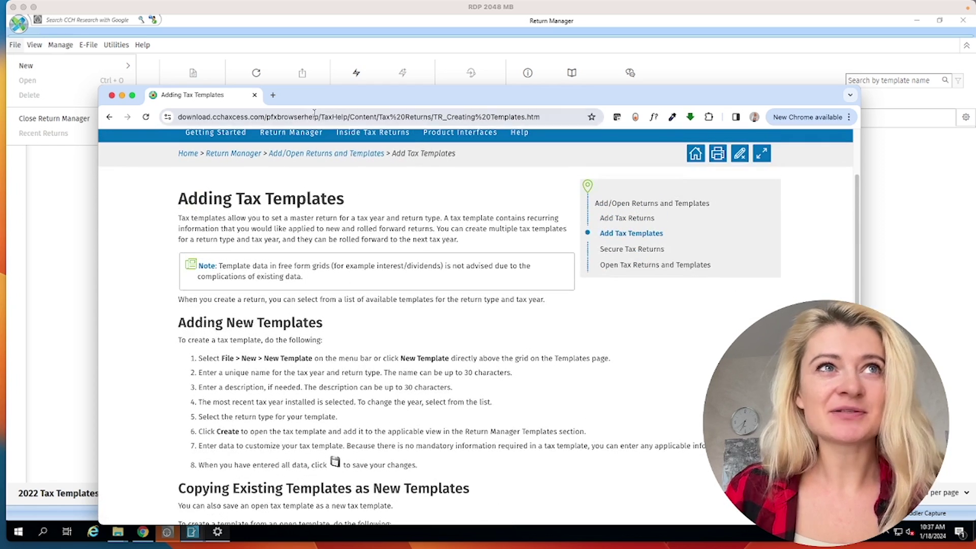
click(192, 532)
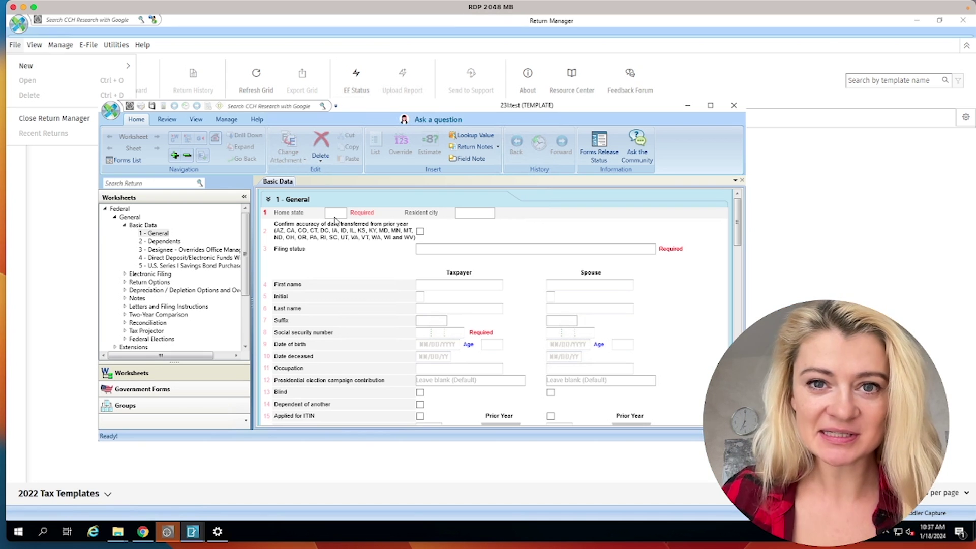
Bring the 231test template window back to the front.
click(164, 266)
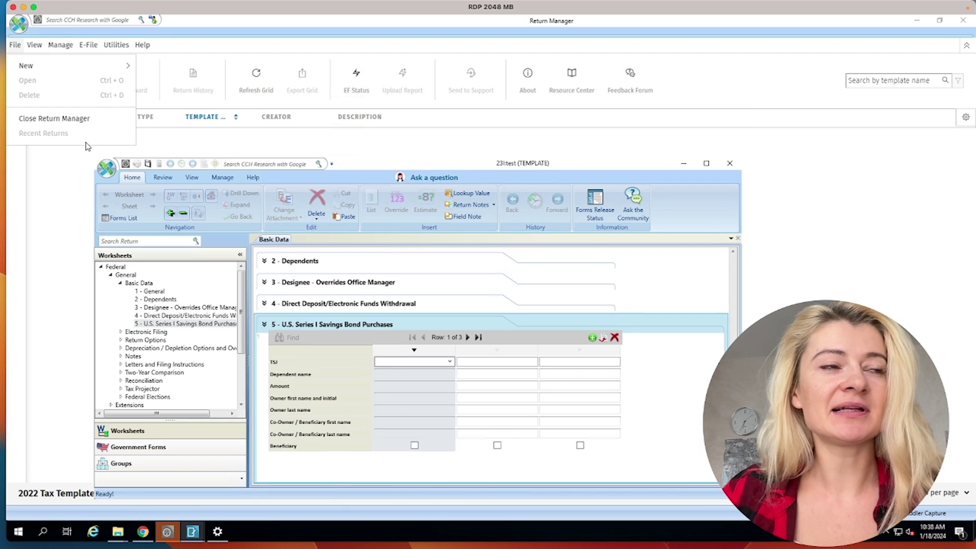
click(189, 144)
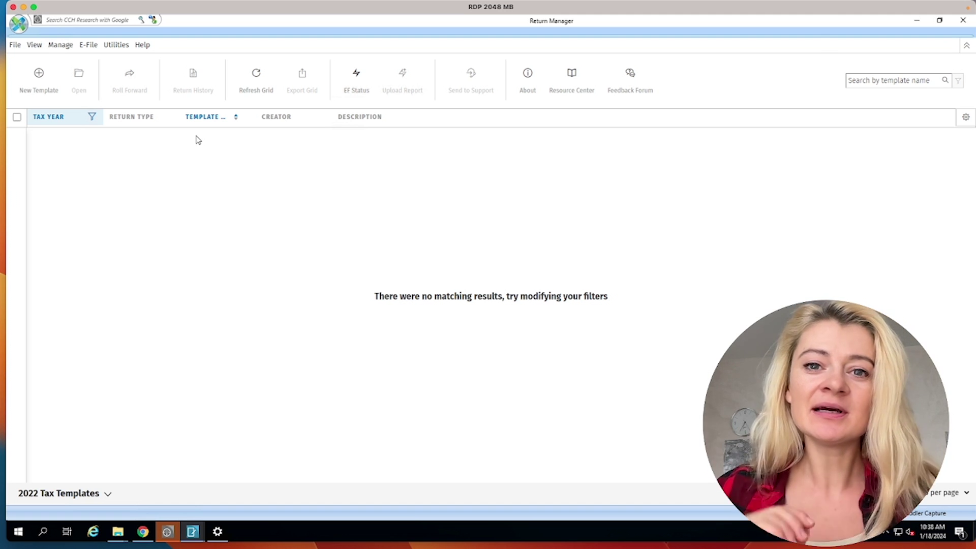
click(194, 538)
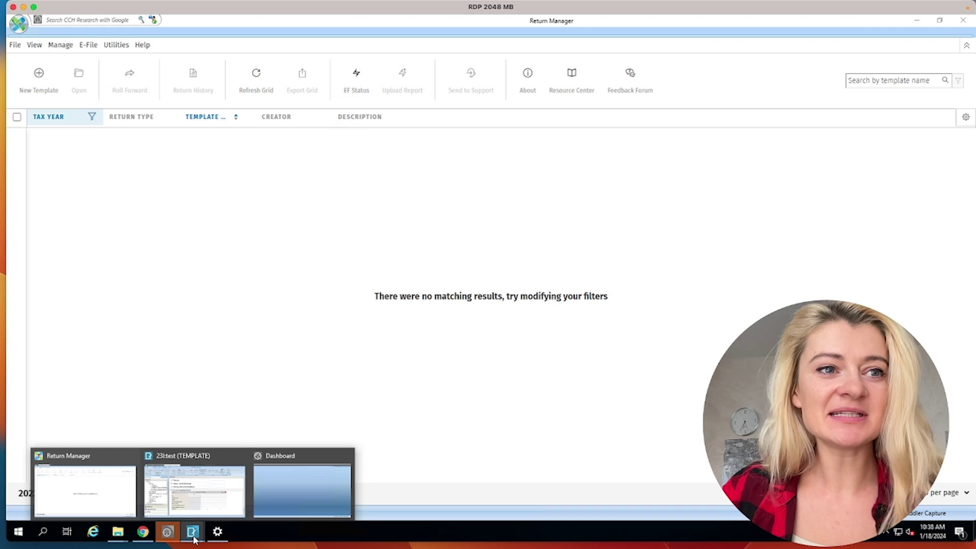
click(220, 480)
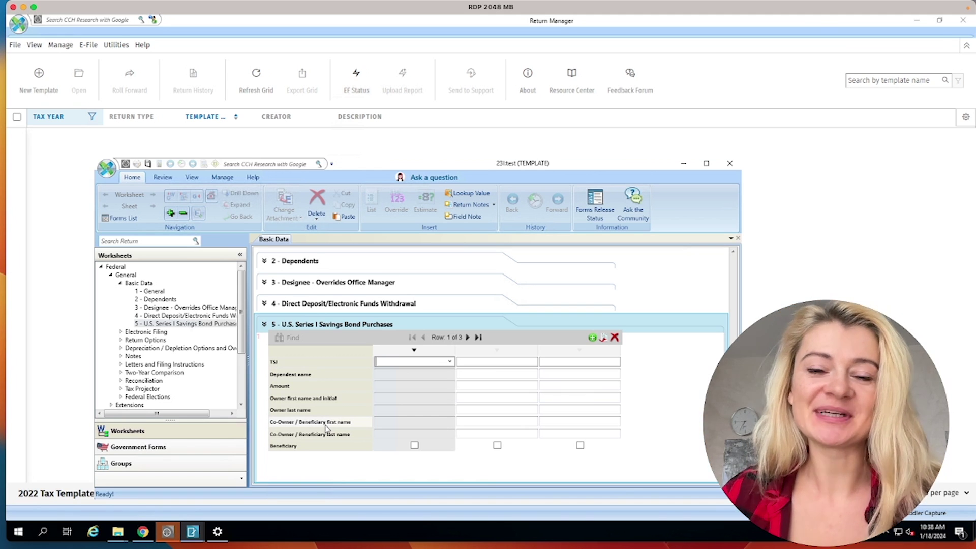
Open the Return Options worksheet and expand section 6 - Preparer Information.
click(158, 292)
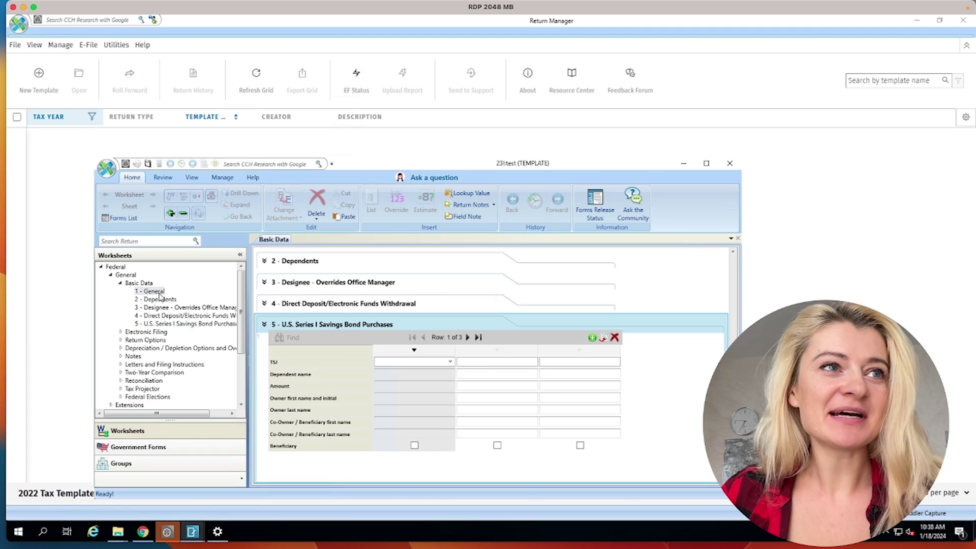
click(120, 333)
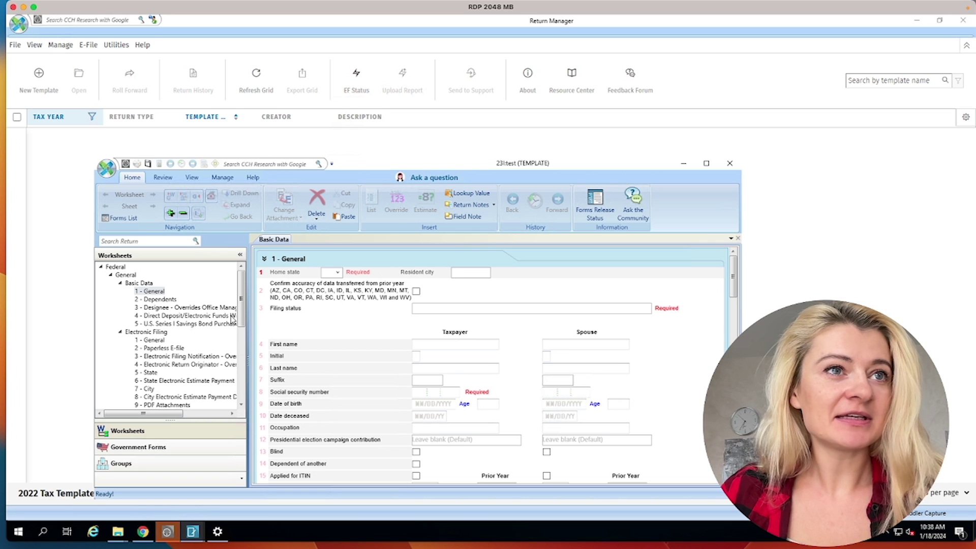
click(119, 333)
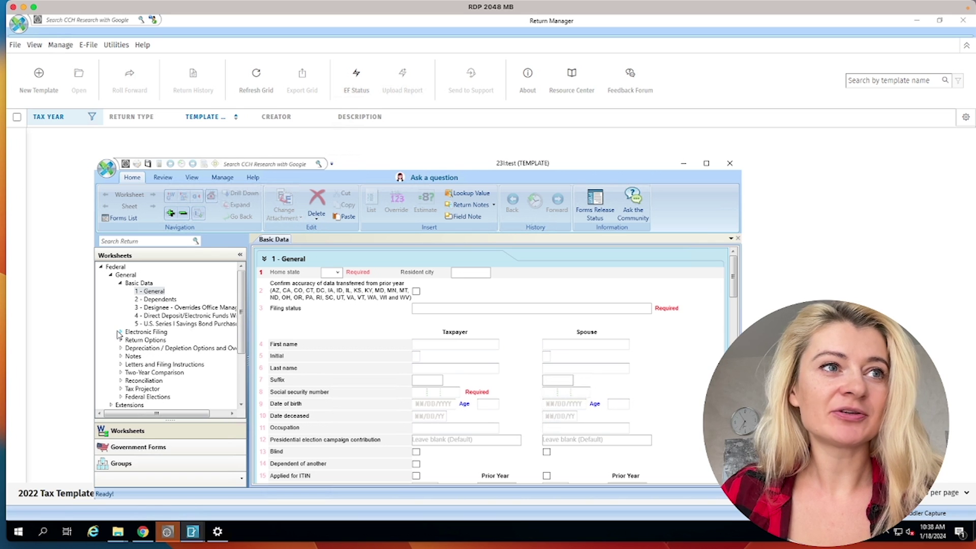
click(121, 341)
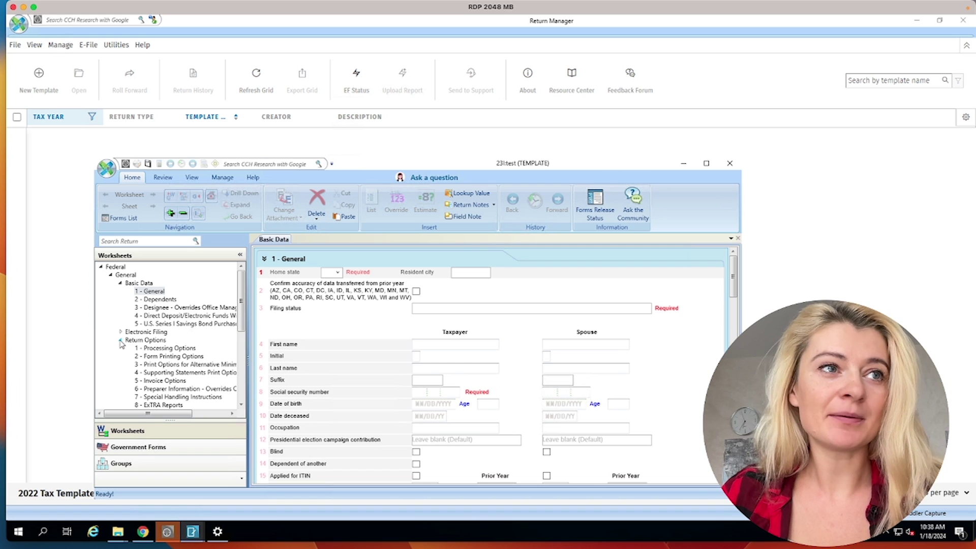
double_click(153, 341)
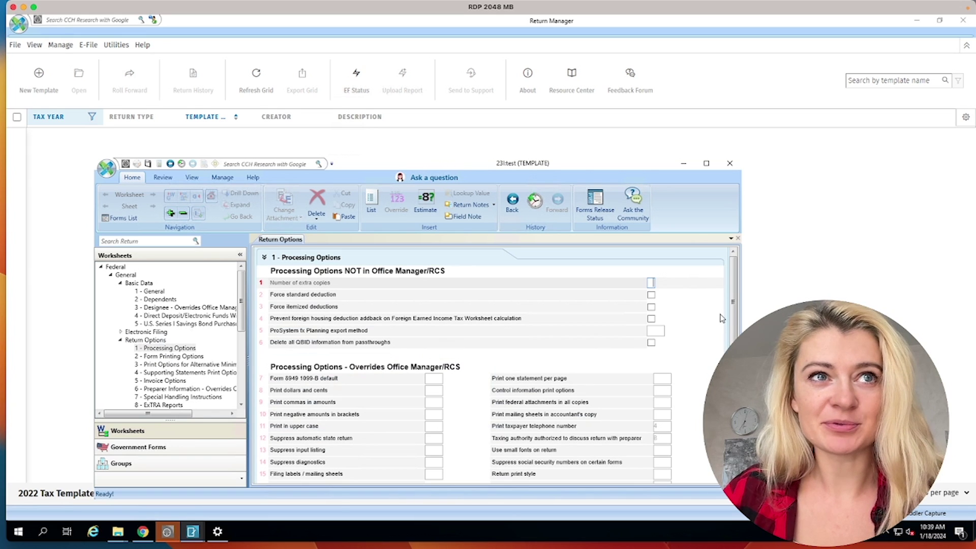
scroll(731, 339, down, 3)
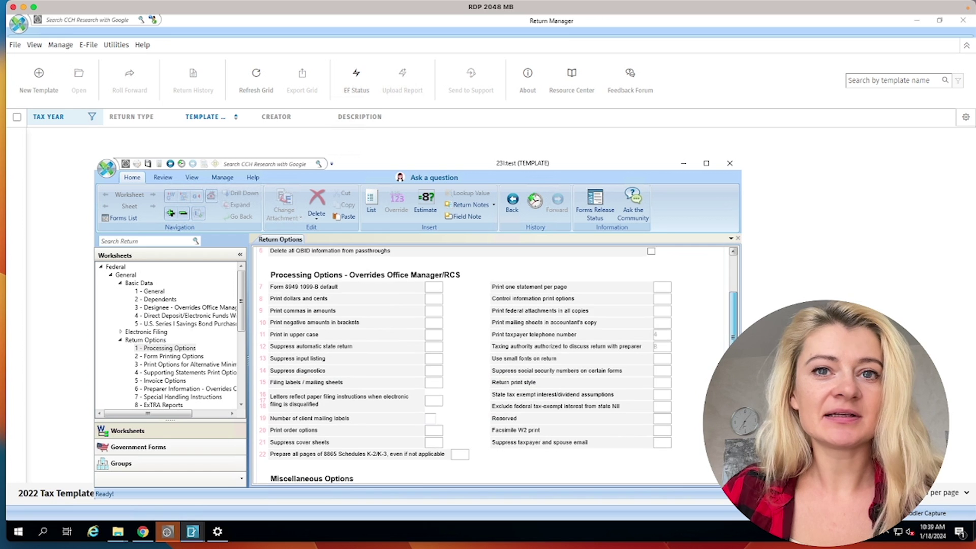
scroll(367, 412, down, 6)
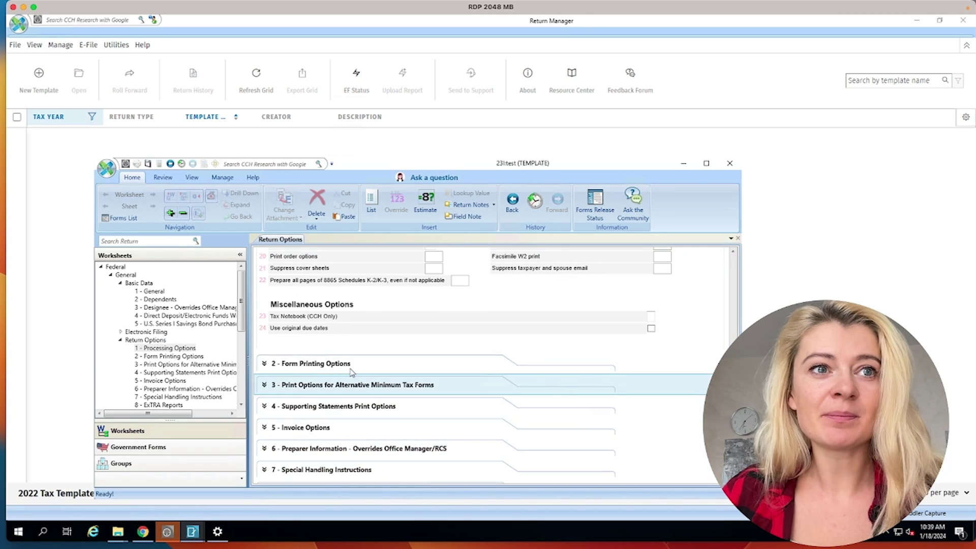
click(363, 450)
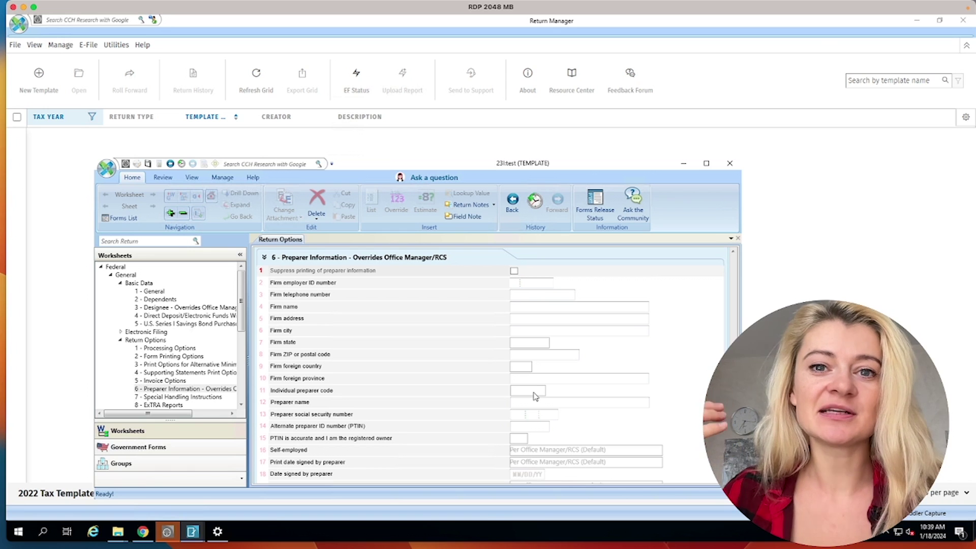
Close the 231test template, check the File menu without choosing, and open the View menu.
click(684, 165)
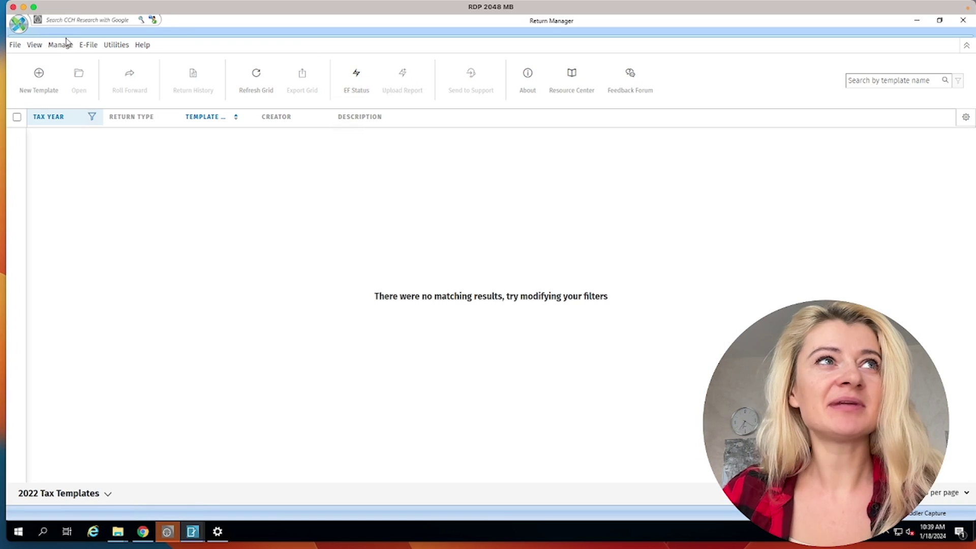
click(15, 46)
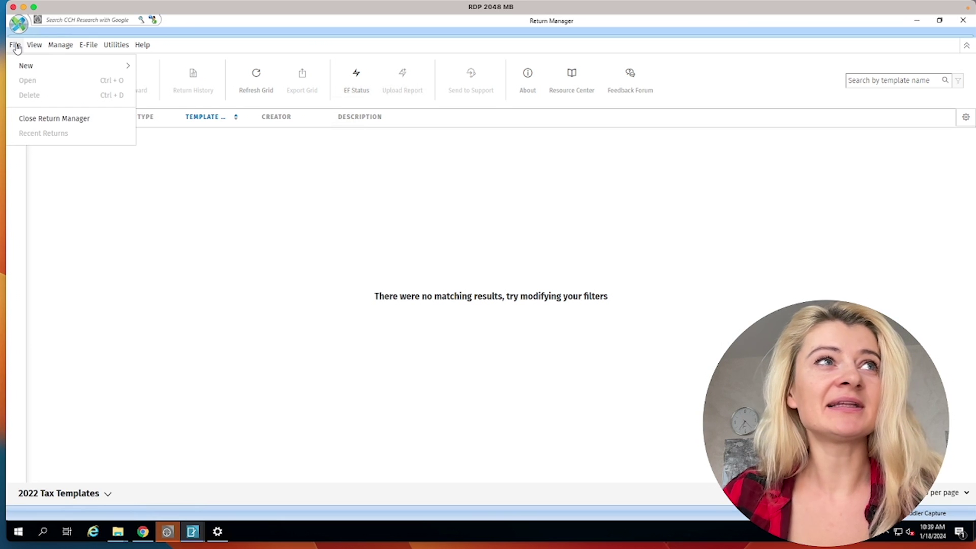
mouse_move(35, 71)
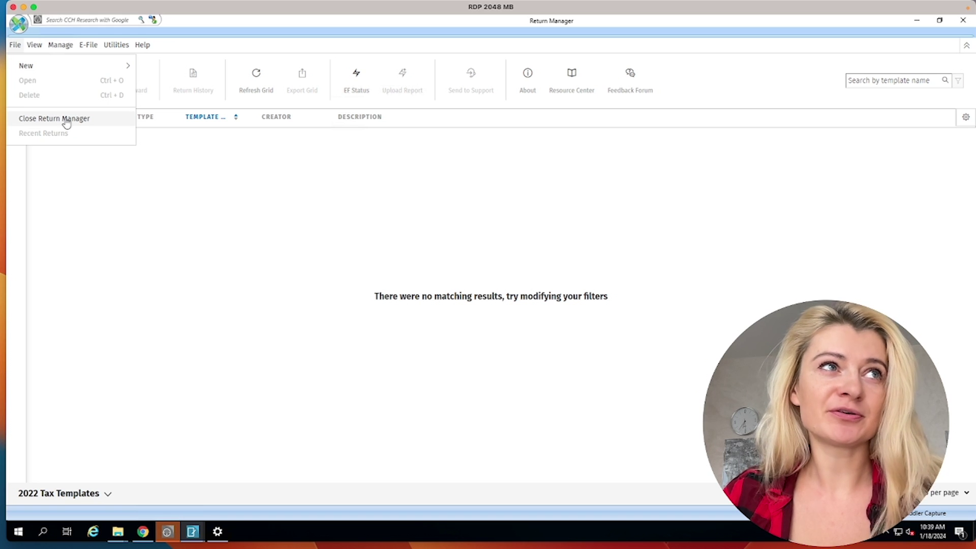
click(185, 146)
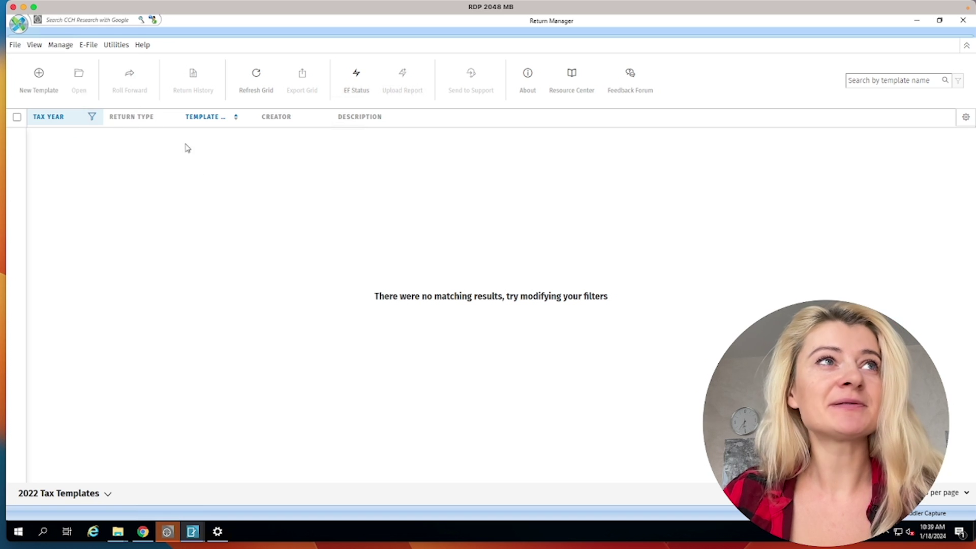
click(35, 45)
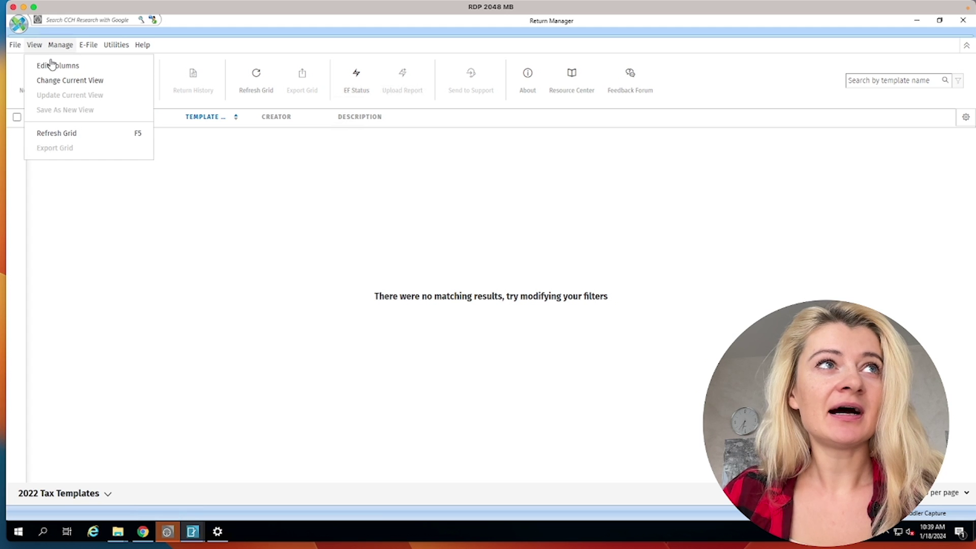
Through View > Edit Columns, add the In Use and Modified By columns and apply them.
click(53, 67)
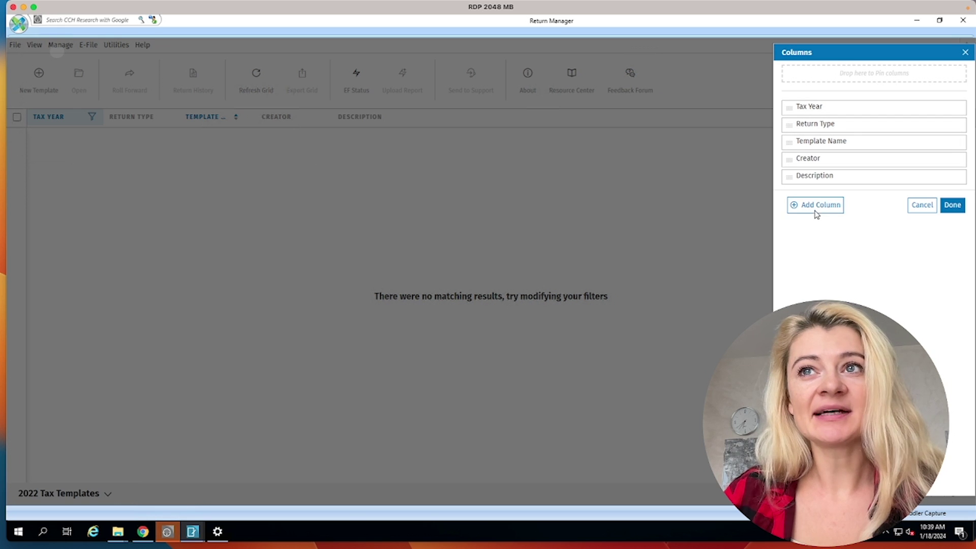
click(816, 211)
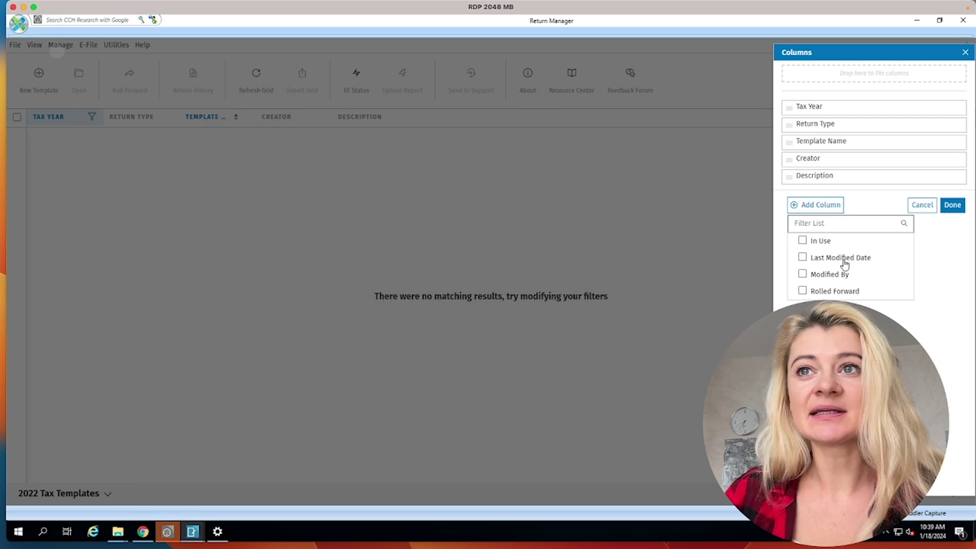
click(804, 242)
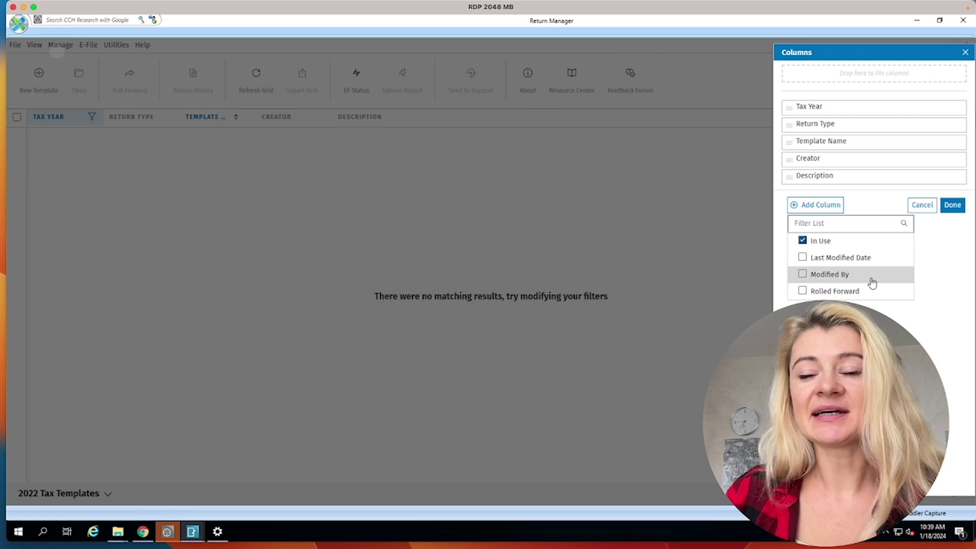
click(802, 275)
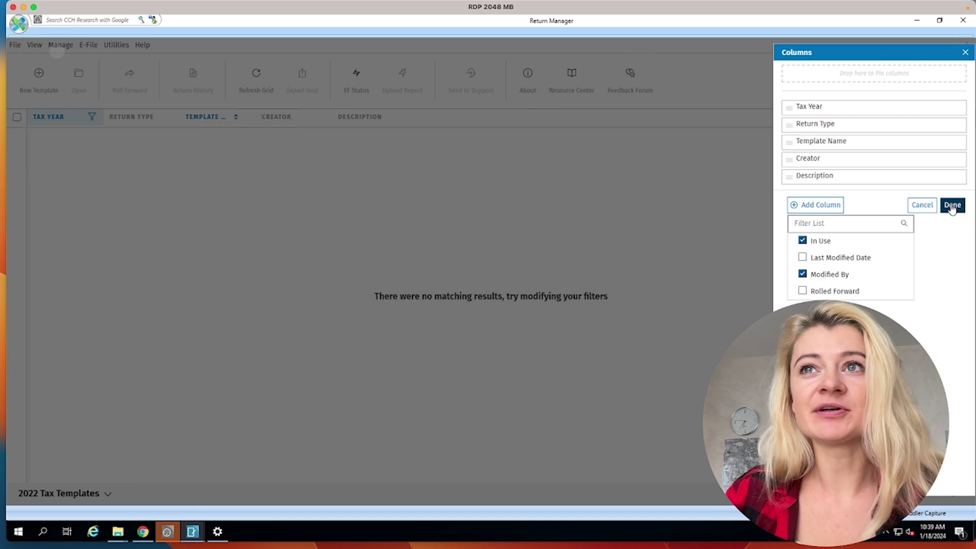
click(952, 206)
click(952, 239)
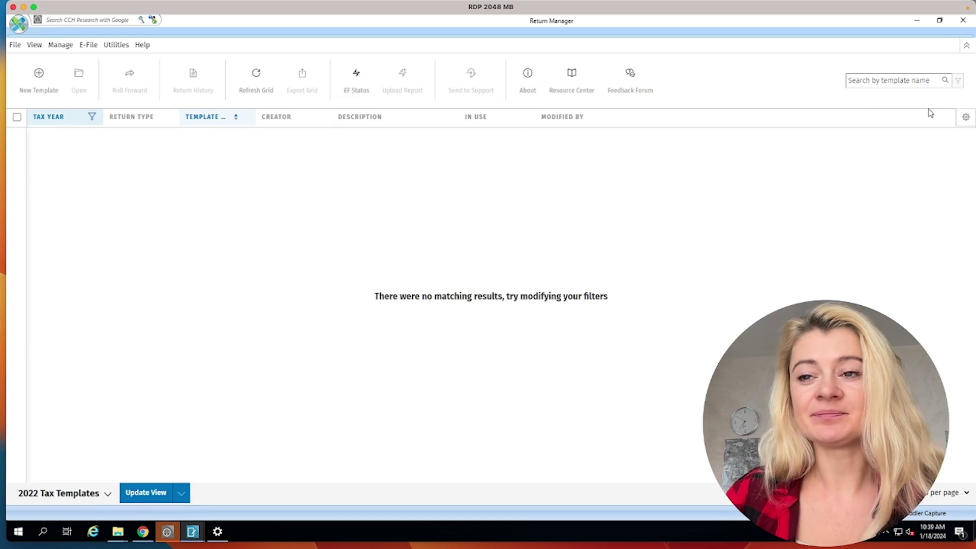
Review the View and Manage menu commands, then open EF Status from the E-File menu.
click(35, 45)
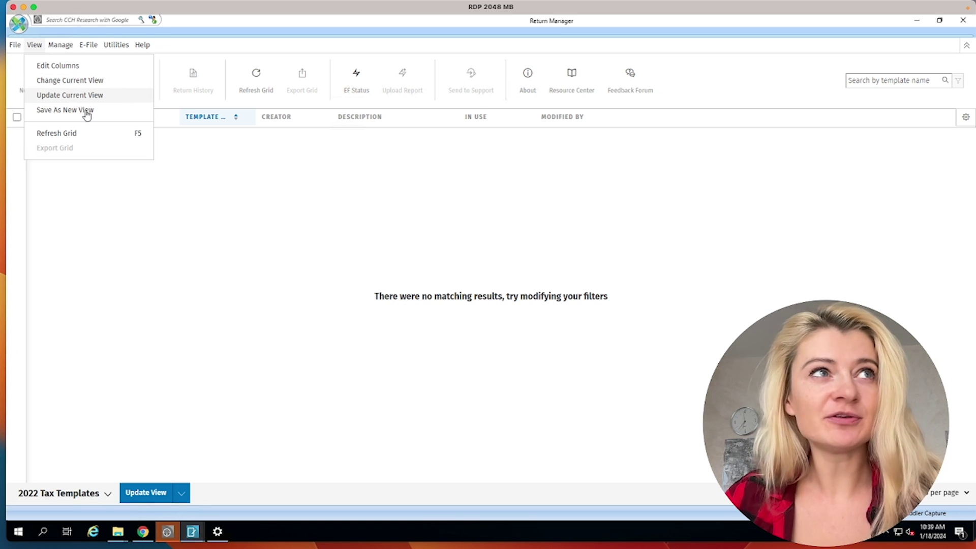
click(64, 46)
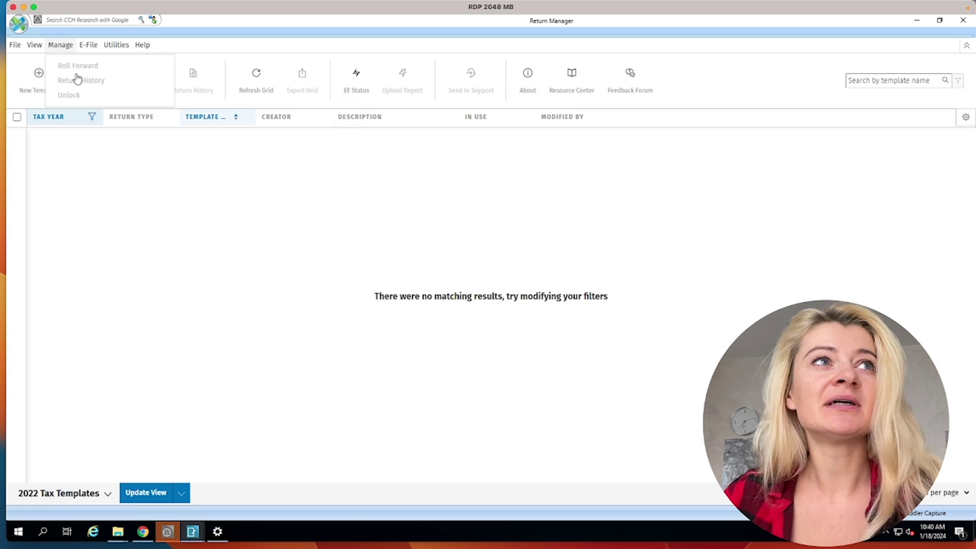
mouse_move(88, 45)
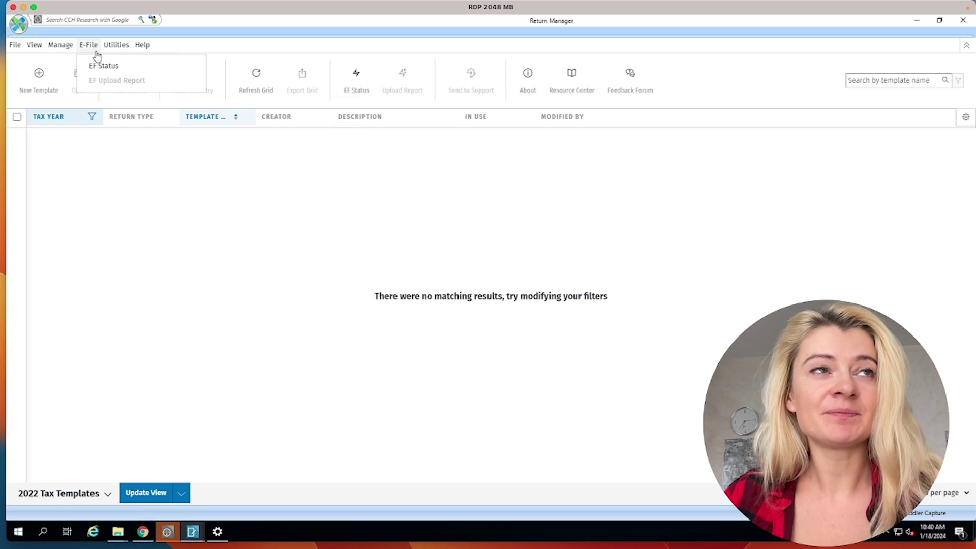
click(102, 66)
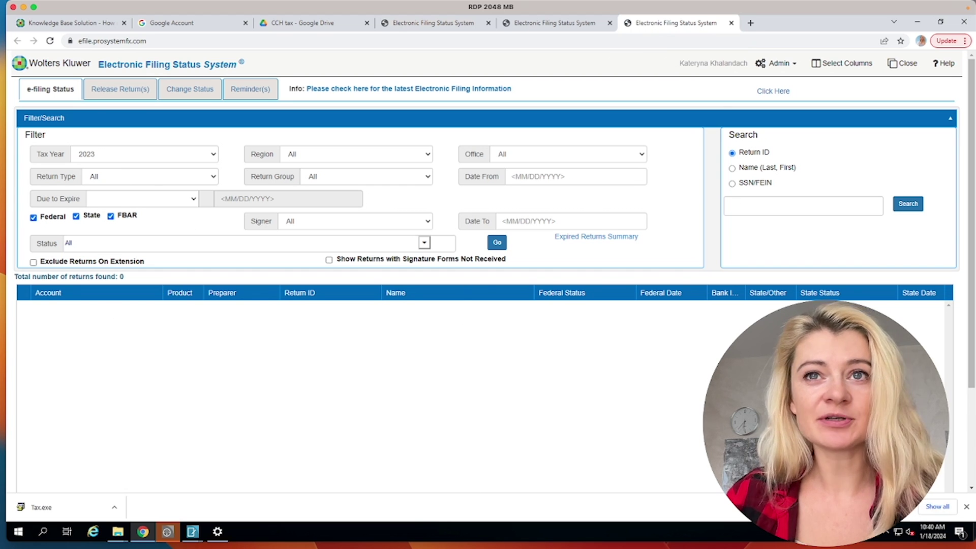
Minimize the browser with the 2023 e-filing status page to return to Return Manager.
click(919, 23)
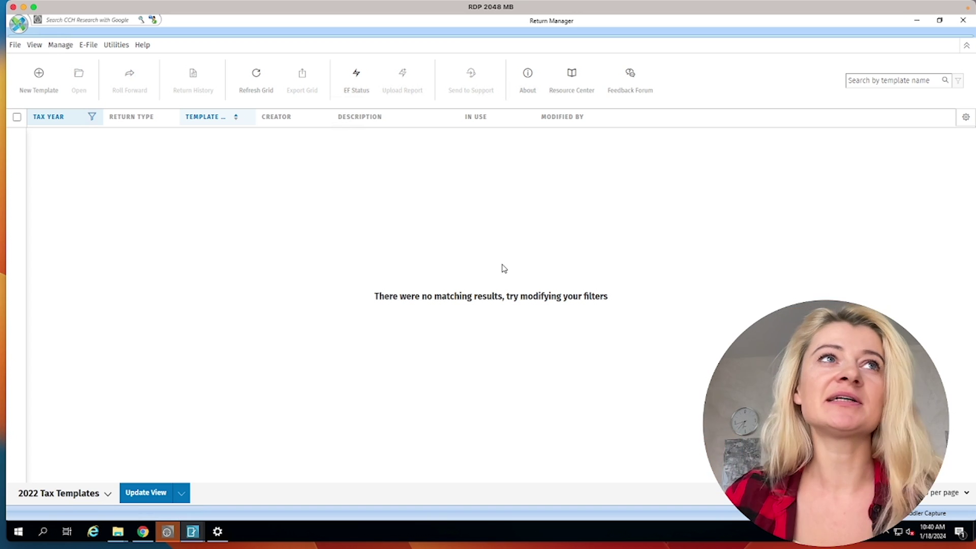
Browse the E-File menu and the Utilities menu's Maintenance and Tax Data items, then close it.
click(84, 45)
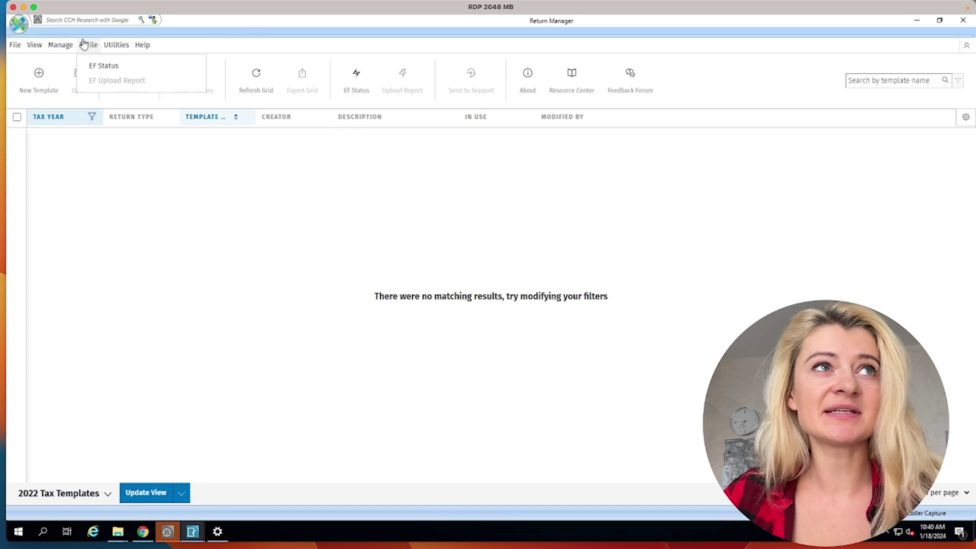
click(116, 45)
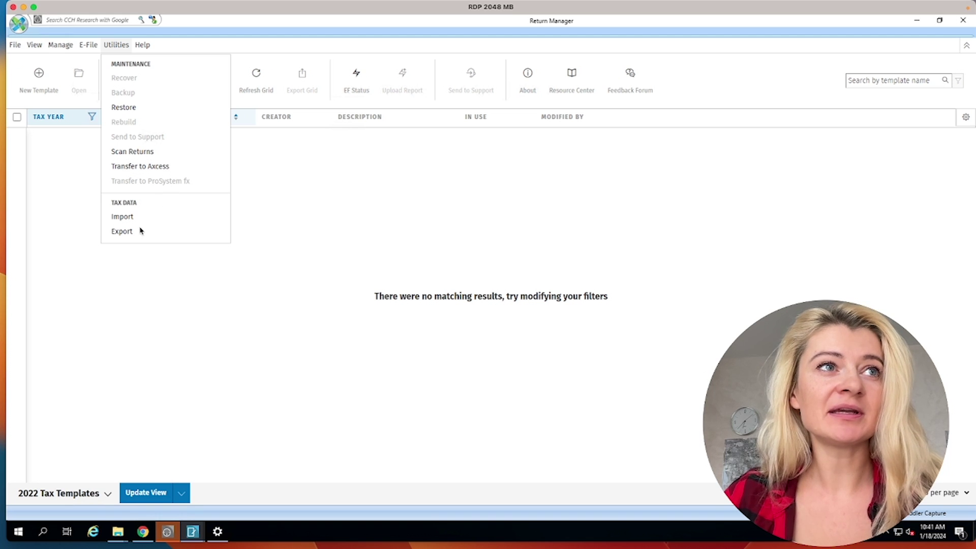
click(317, 232)
Look over the Help menu's Web options and the Utilities list, closing each without choosing anything.
click(142, 45)
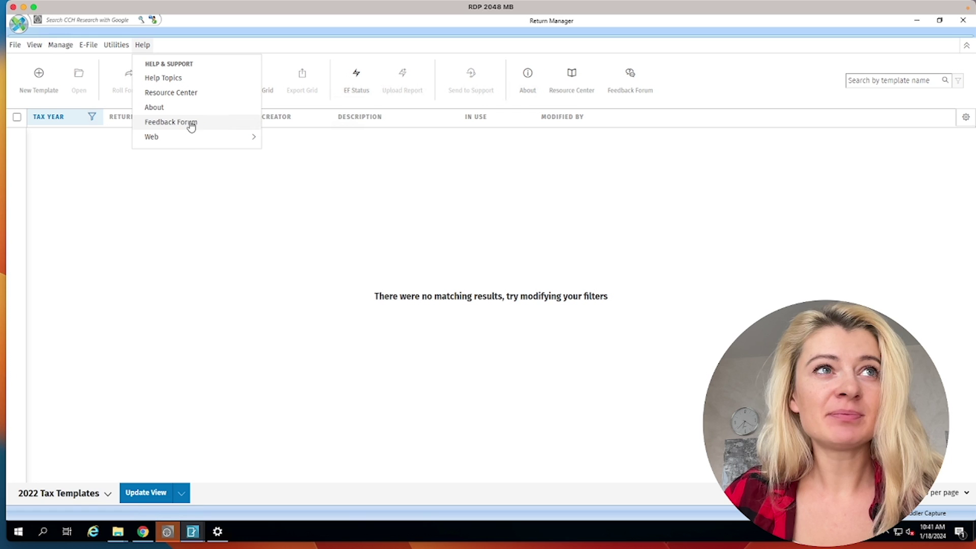
mouse_move(194, 142)
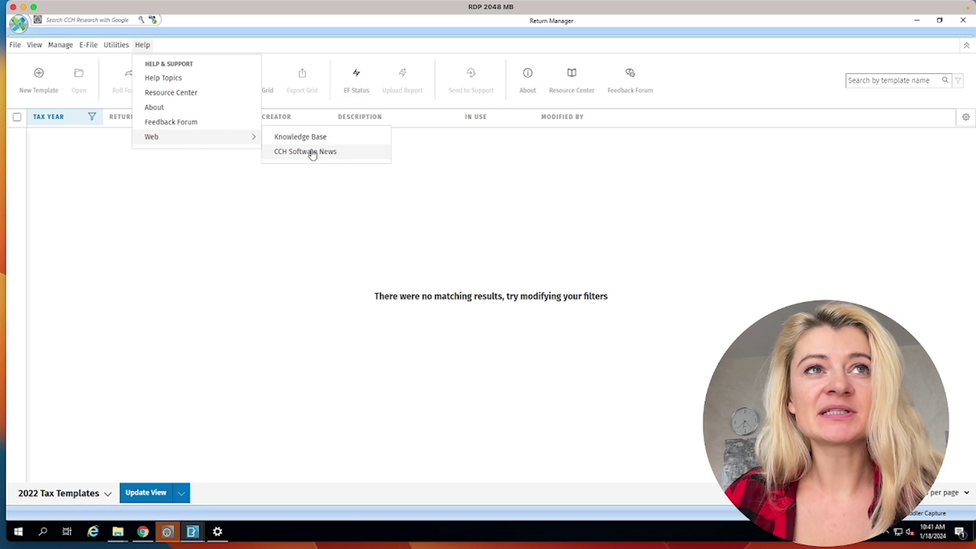
click(319, 197)
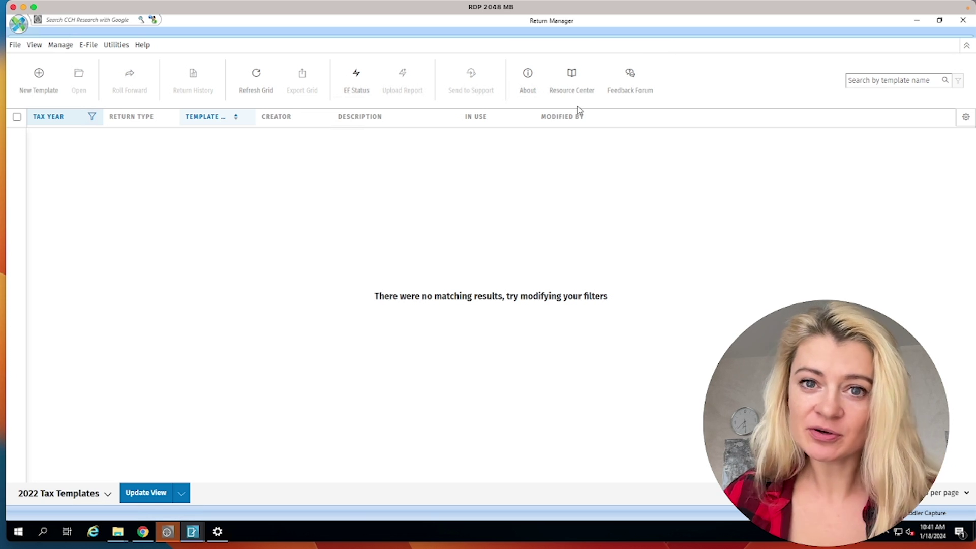
click(115, 46)
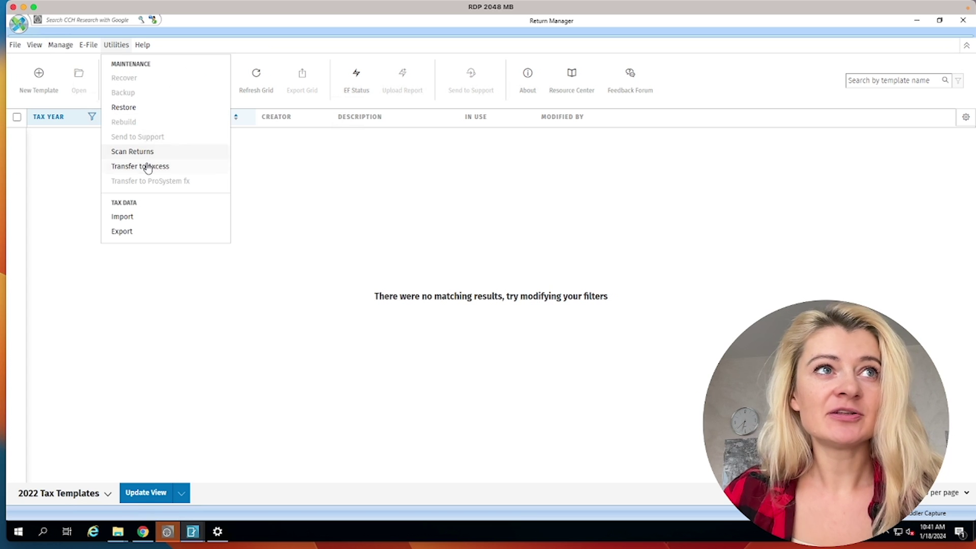
click(323, 215)
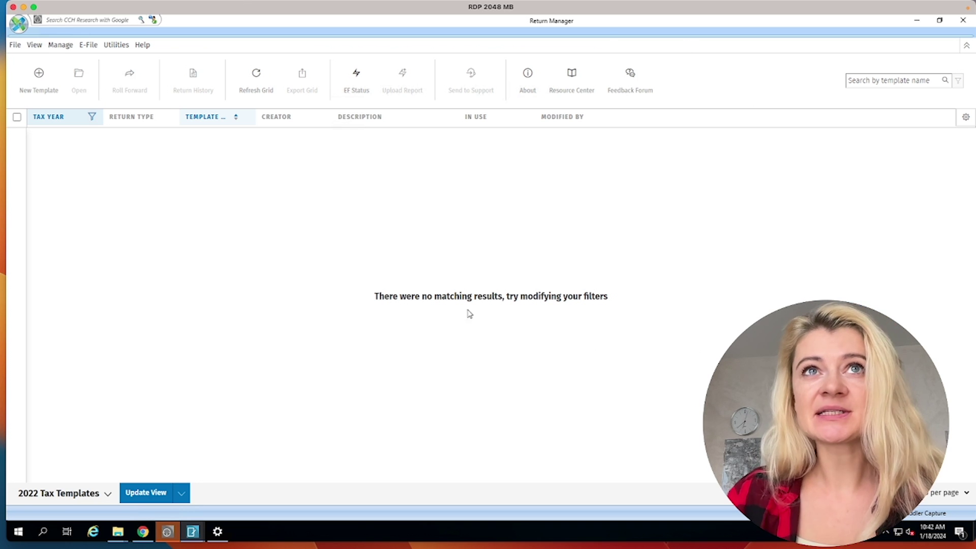
Bring the 231test (TEMPLATE) return window to the front from the taskbar and maximize it.
click(198, 533)
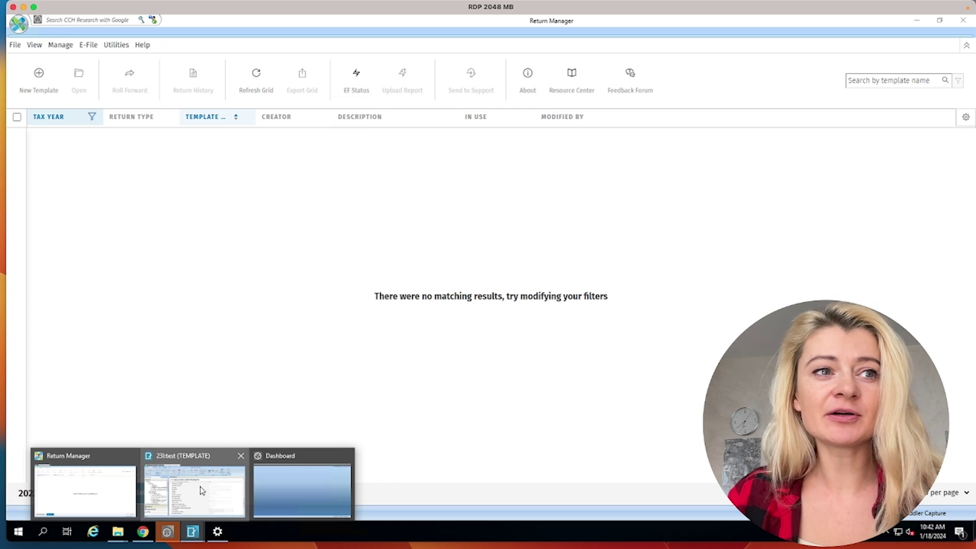
click(202, 491)
drag(515, 161, 541, 111)
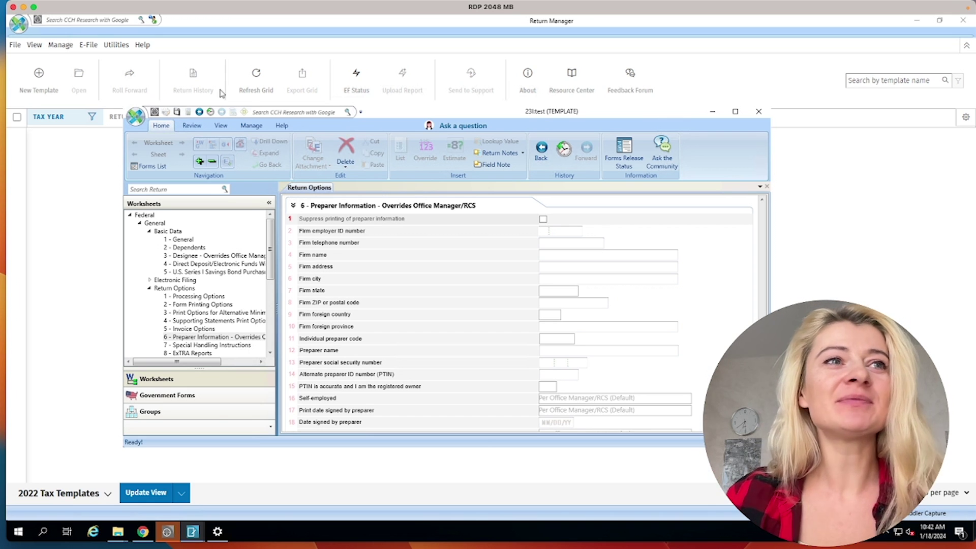
click(735, 114)
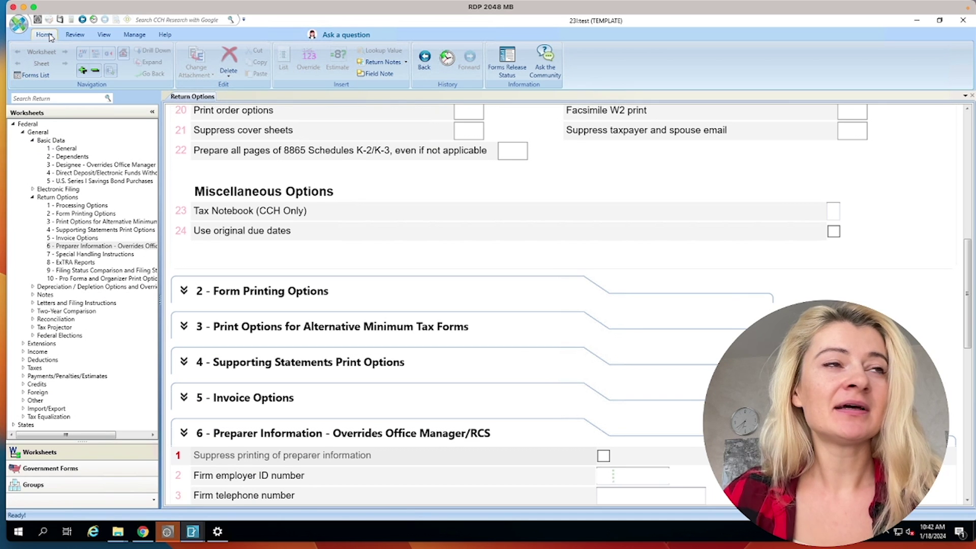
Tour the Review, View, Manage and Home ribbon tabs, ending on the View tab.
click(81, 34)
click(104, 35)
click(134, 35)
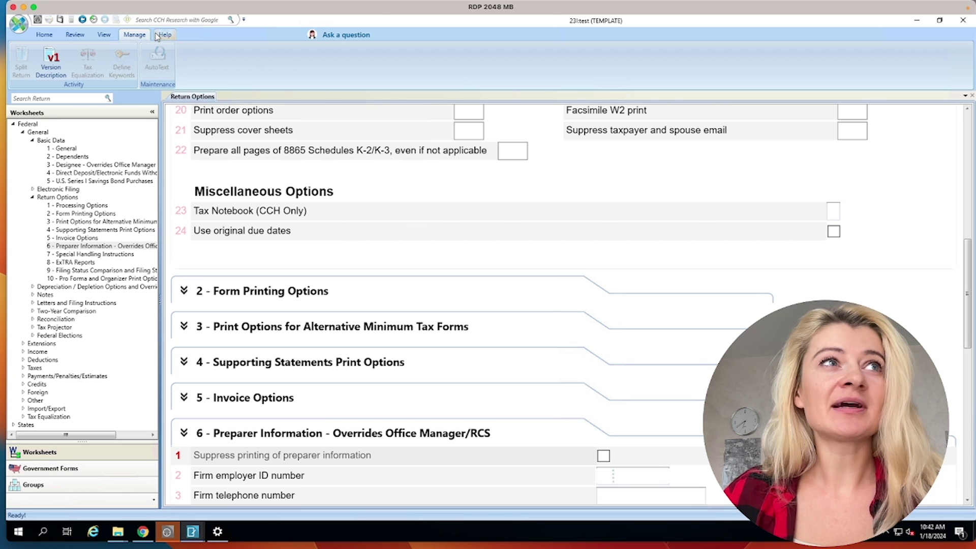
click(47, 37)
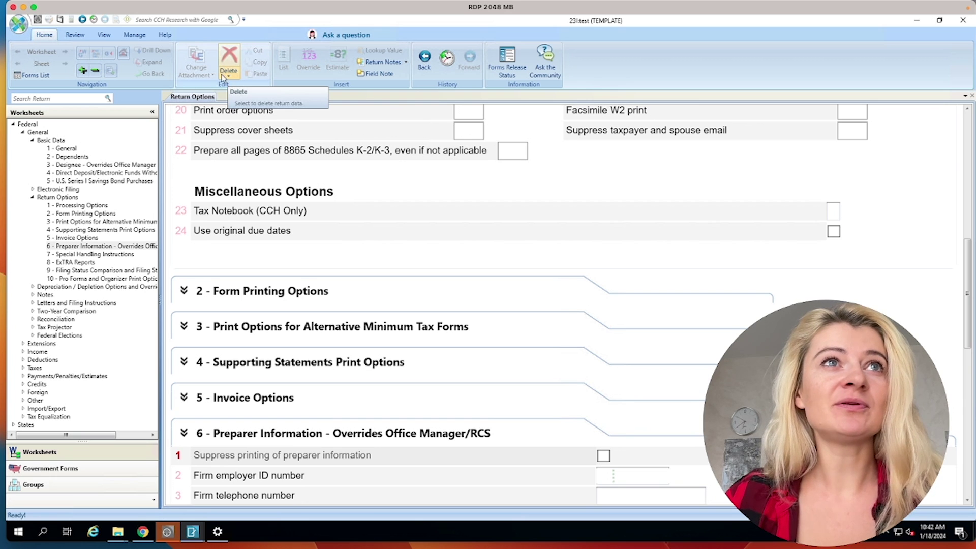
click(76, 35)
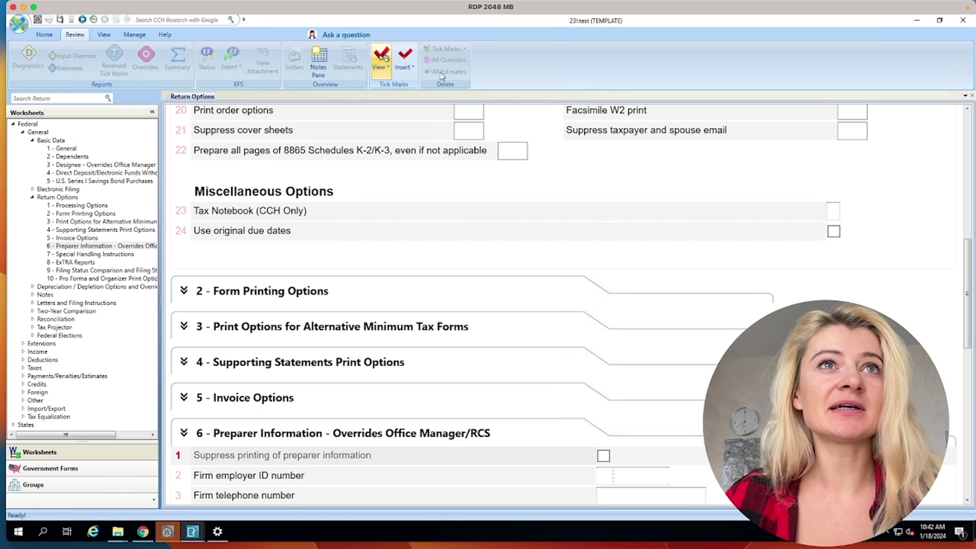
click(104, 36)
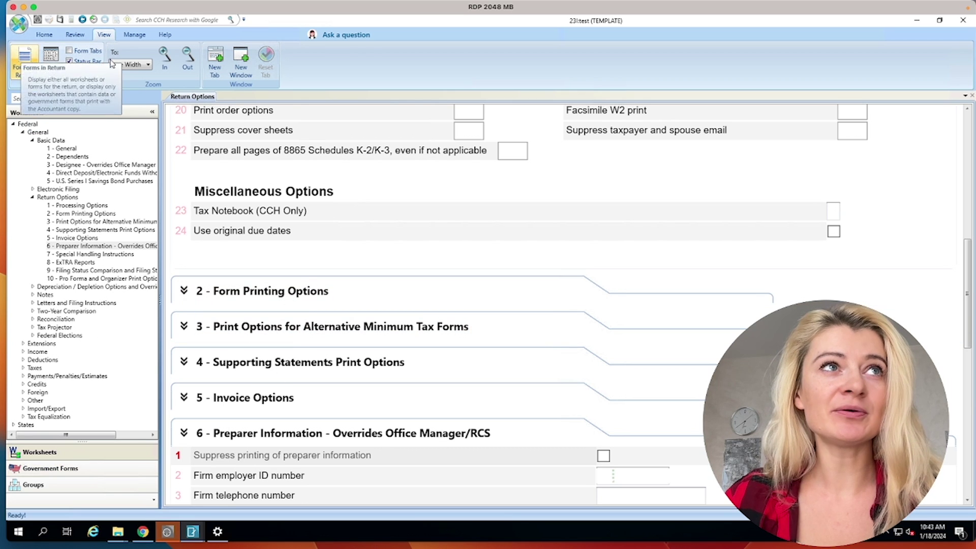
Display Form 1040 under Government Forms, return to Worksheets, and check the navigation pane options.
click(64, 473)
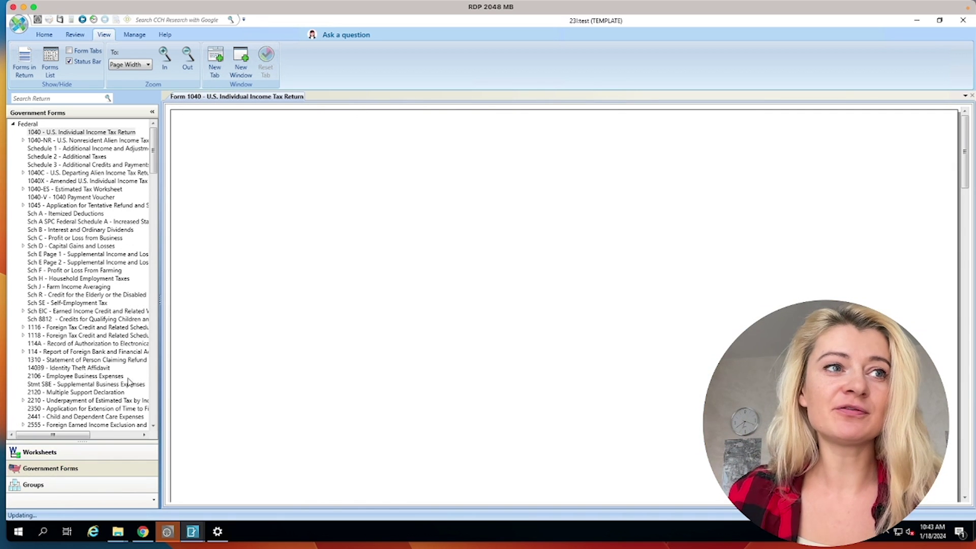
click(83, 132)
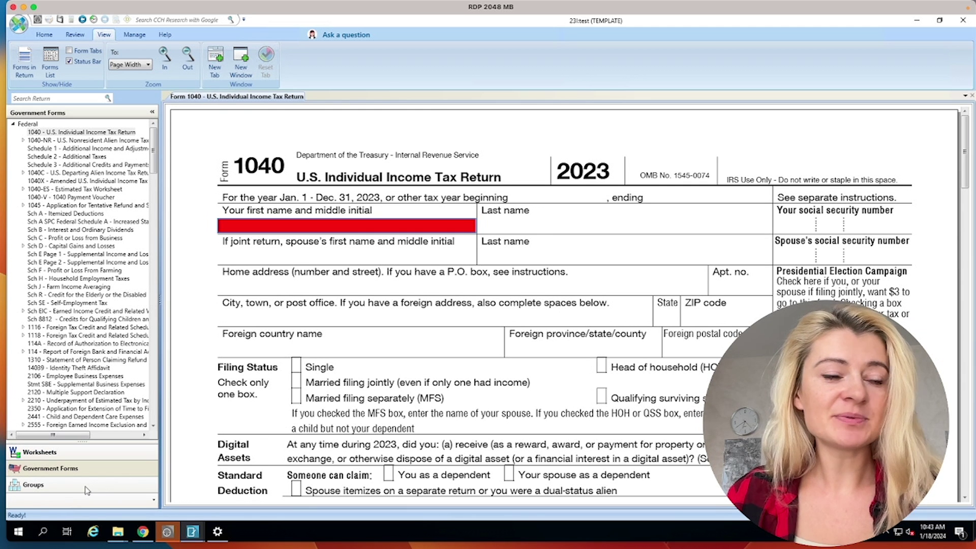
click(61, 452)
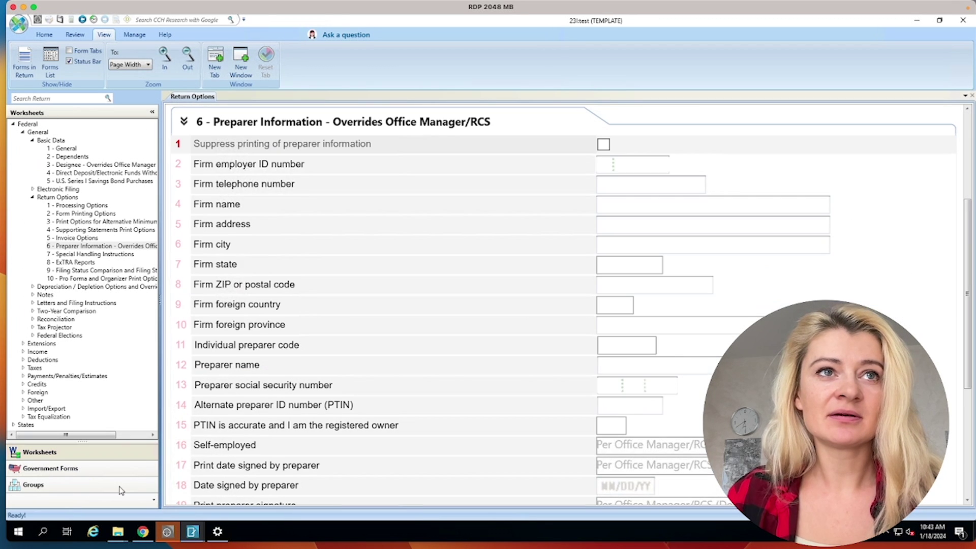
click(153, 500)
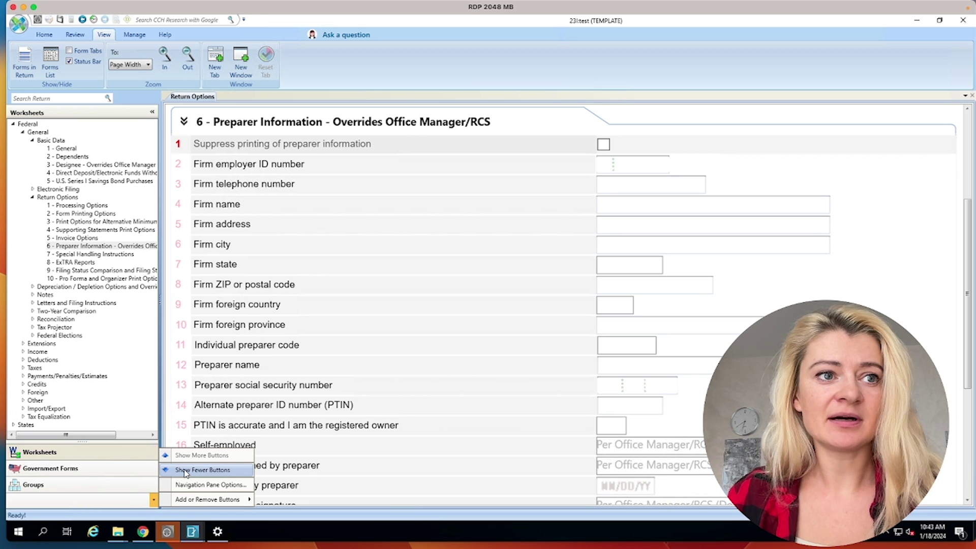
click(93, 457)
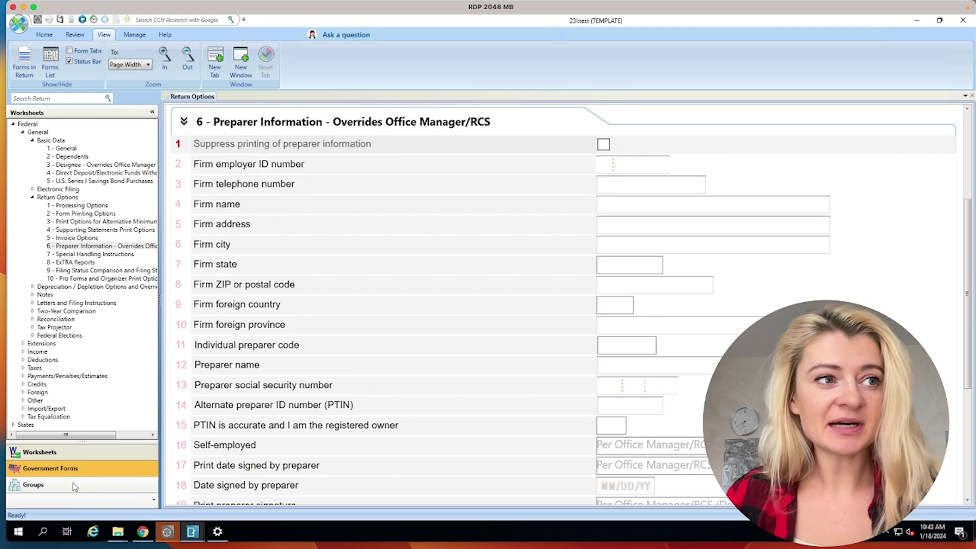
Flip between Form 1040 and Worksheets, view the Manage and Help tabs, then open Basic Data 1 - General.
click(55, 473)
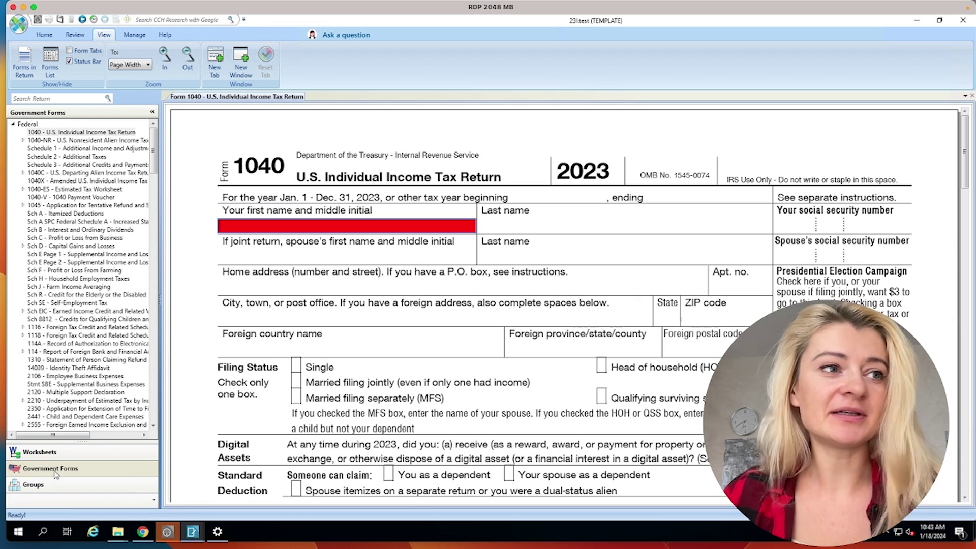
click(65, 453)
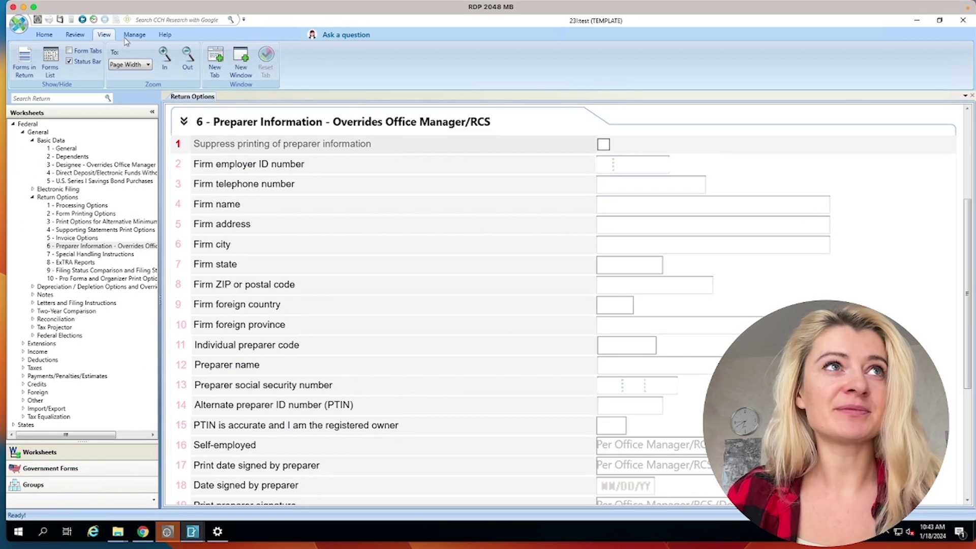
click(134, 36)
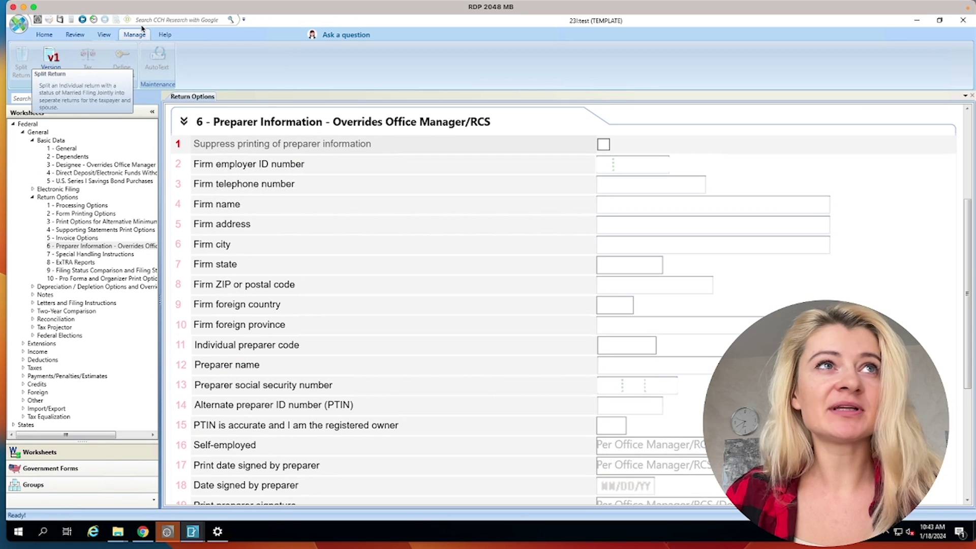
click(170, 37)
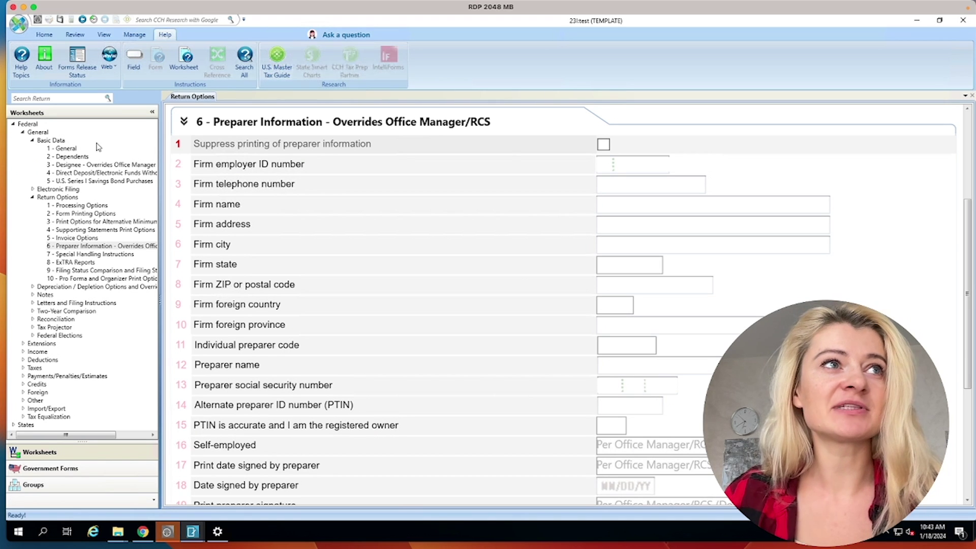
click(52, 141)
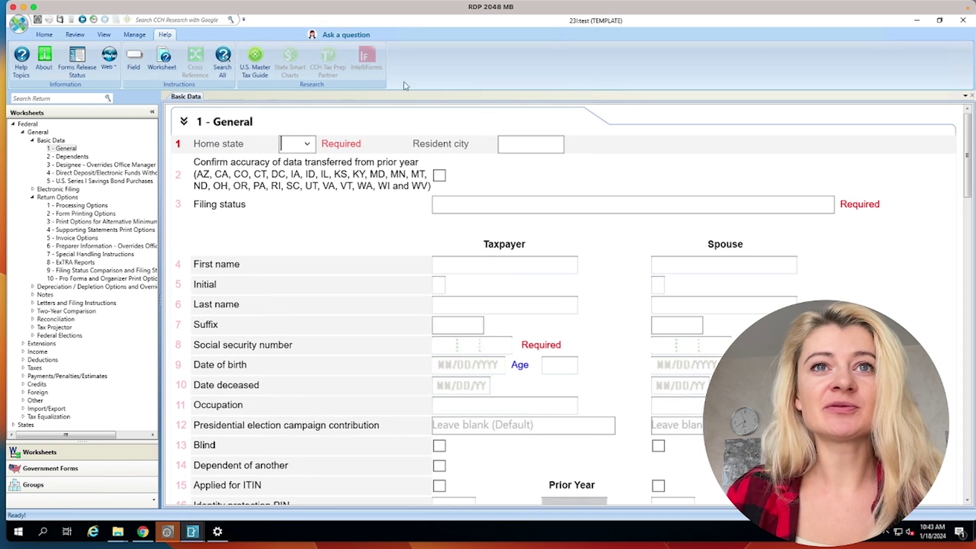
Scroll Basic Data 1 - General down to the driver's license and Filing Information sections.
click(499, 345)
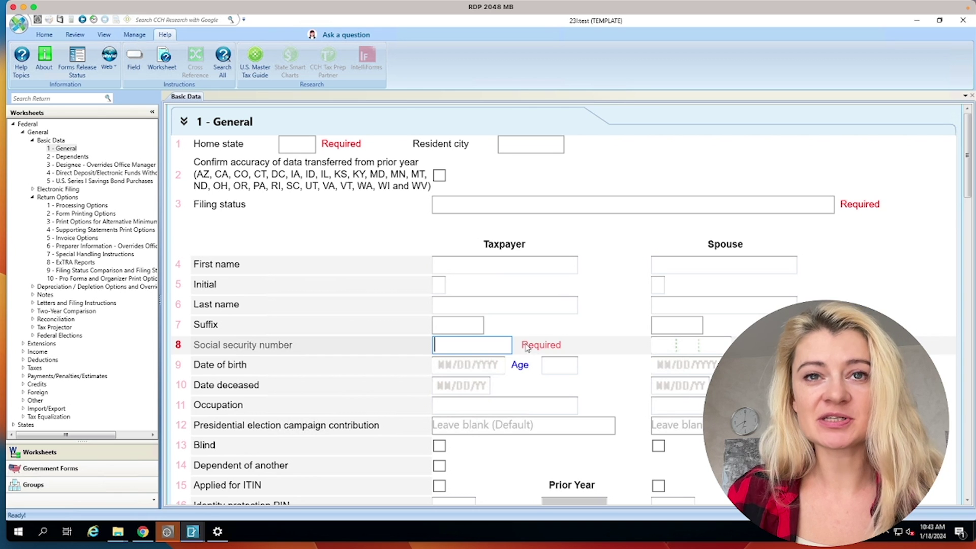
scroll(533, 382, down, 4)
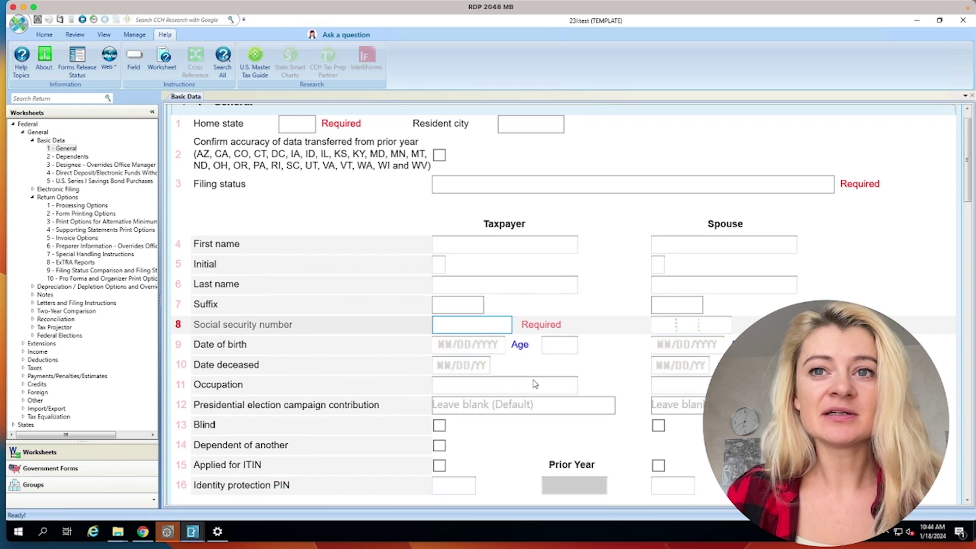
scroll(535, 384, down, 20)
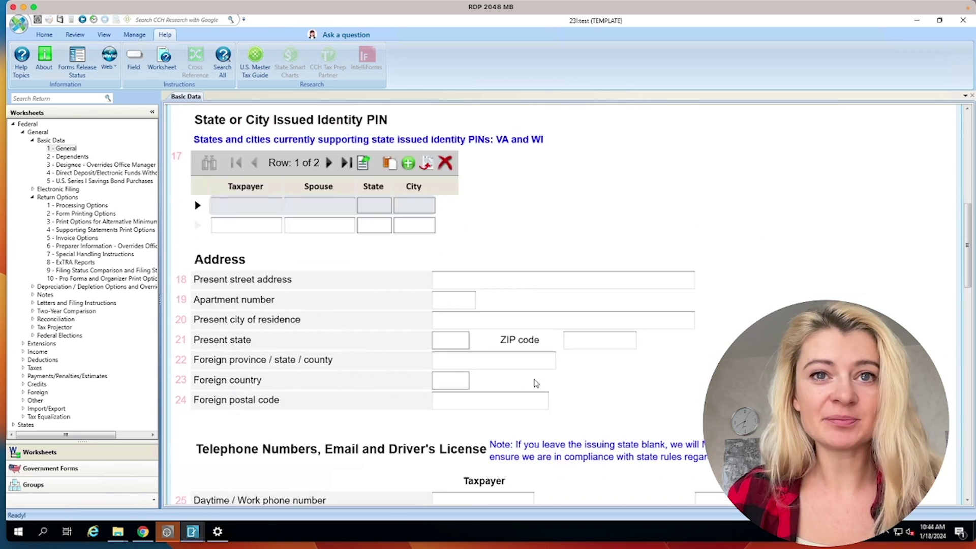
scroll(532, 381, down, 10)
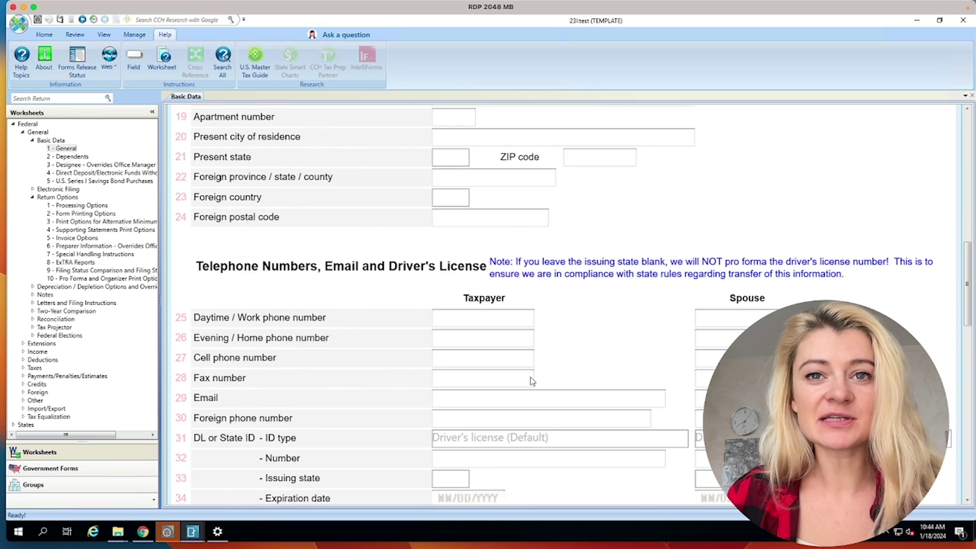
scroll(533, 381, down, 8)
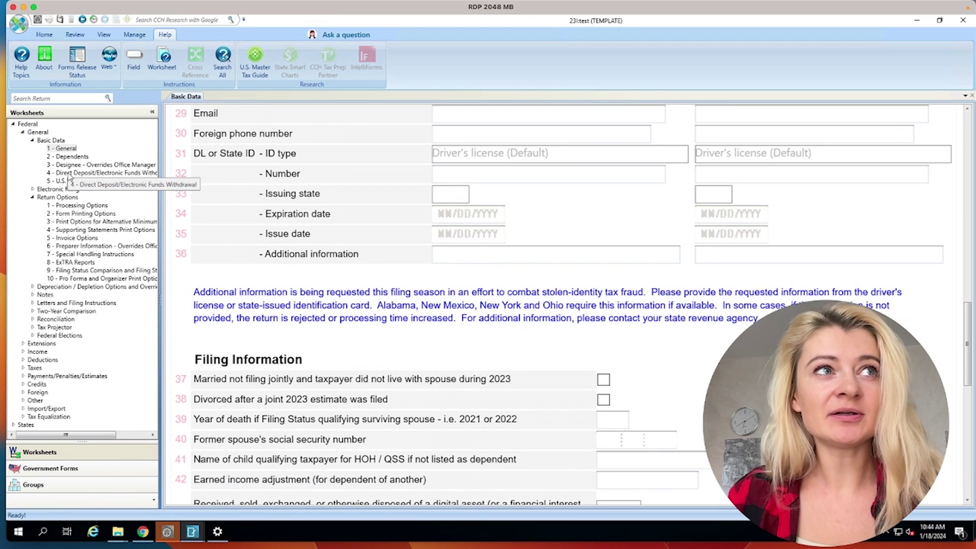
Open Electronic Filing 1 - General and inspect the return and extension Default/Yes/No choices, leaving both blank.
click(33, 189)
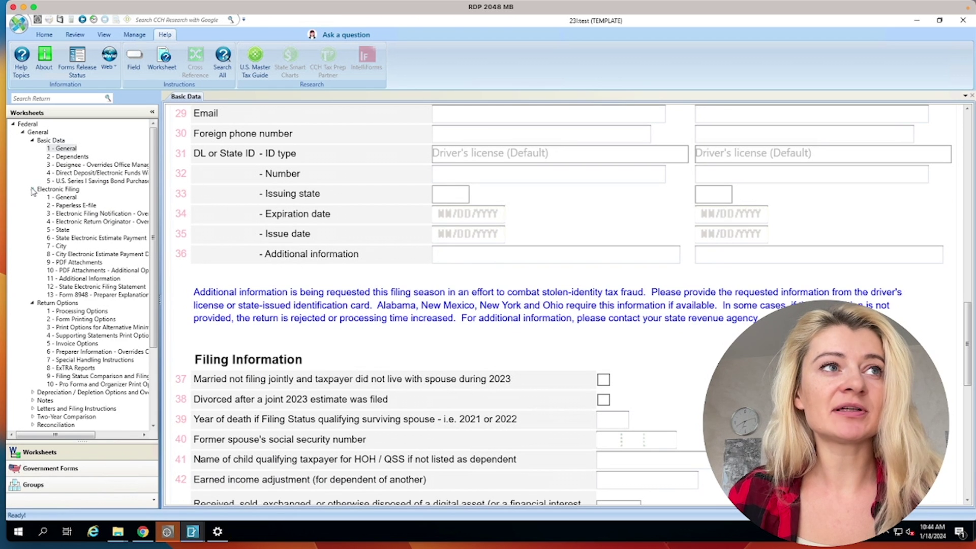
click(70, 197)
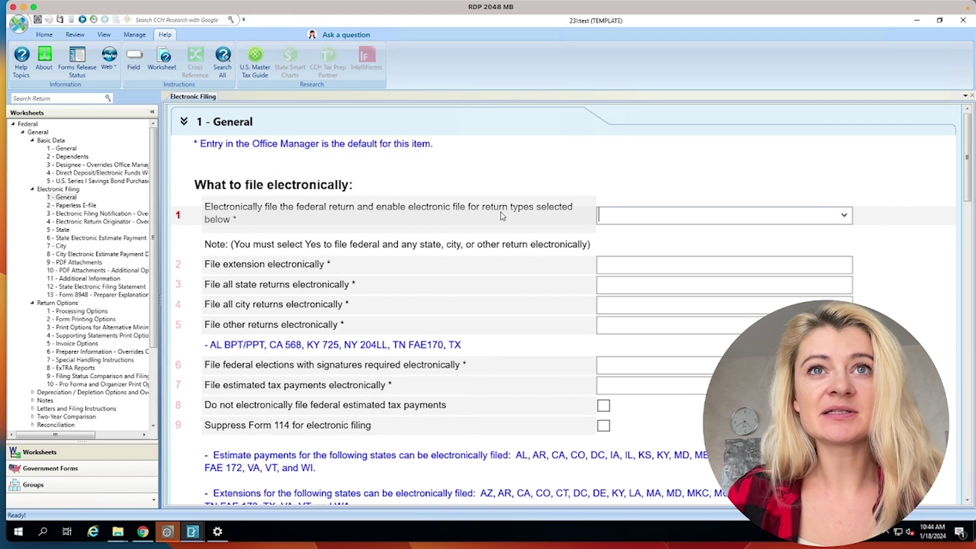
click(850, 217)
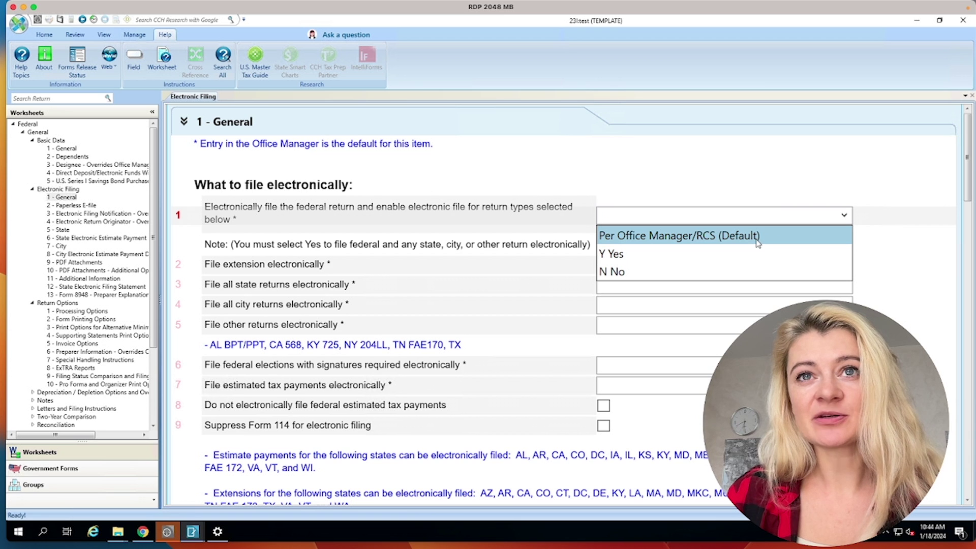
click(782, 182)
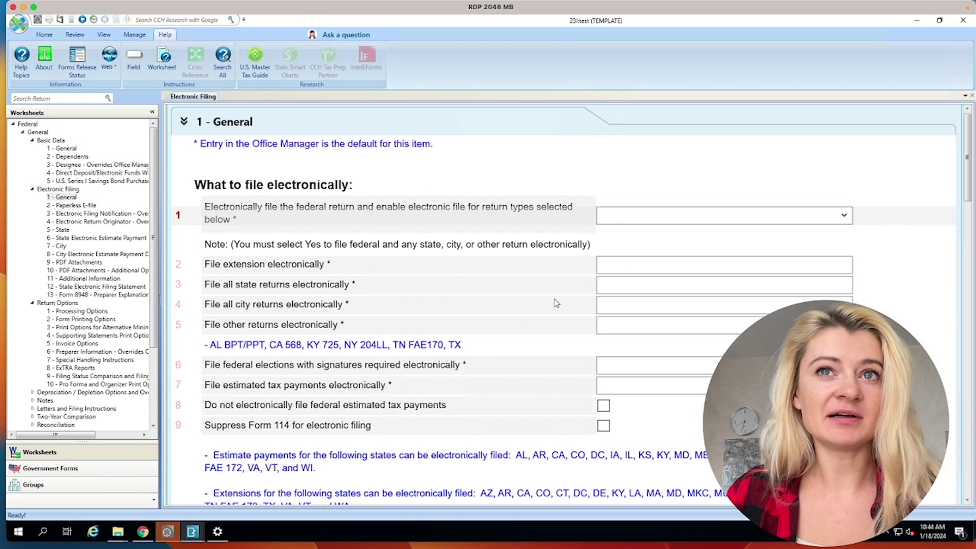
click(242, 274)
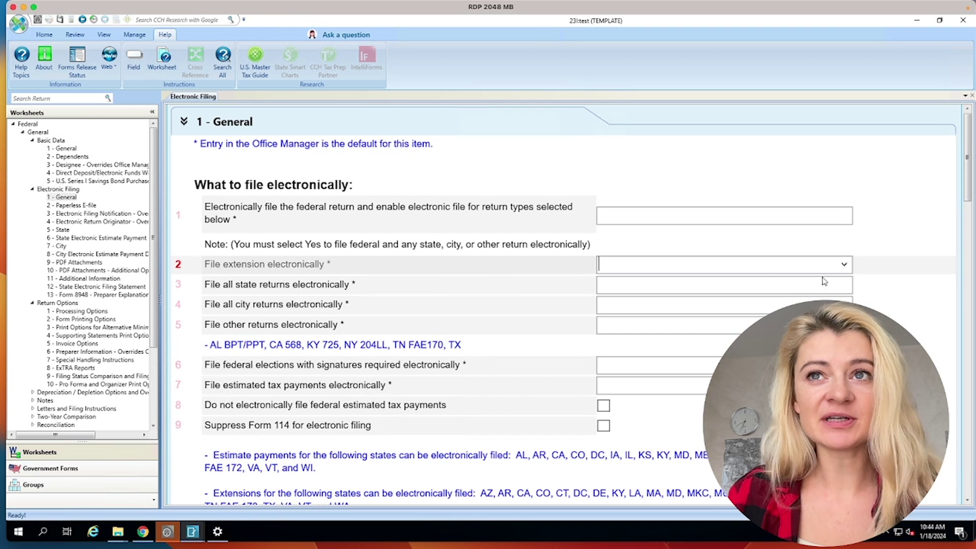
click(844, 264)
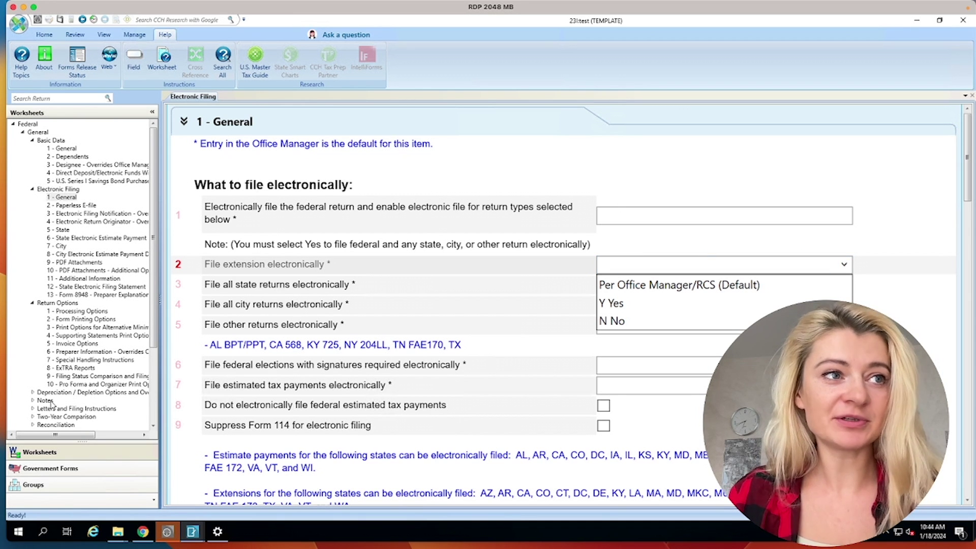
key(Escape)
scroll(61, 285, down, 4)
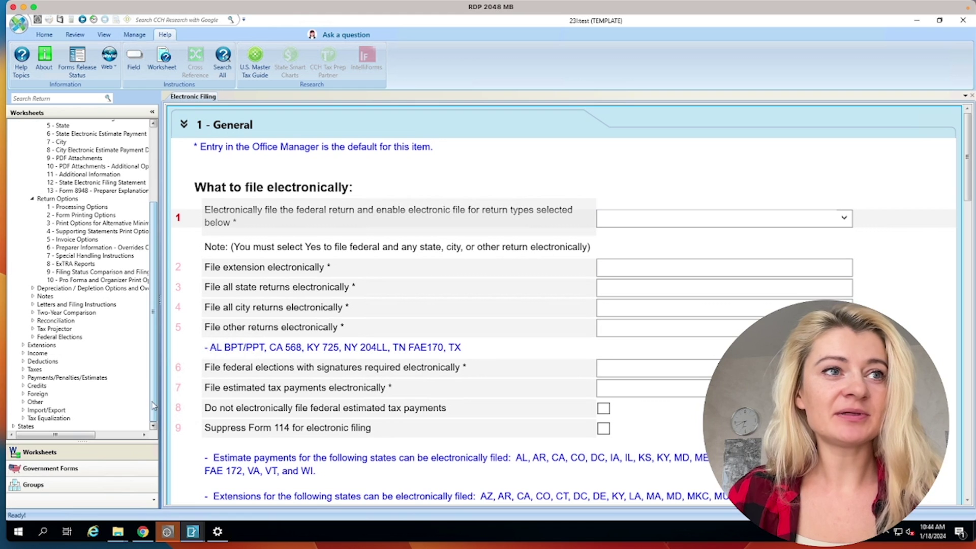
Expand the Income, Deductions and Taxes groups in the Worksheets tree.
click(24, 354)
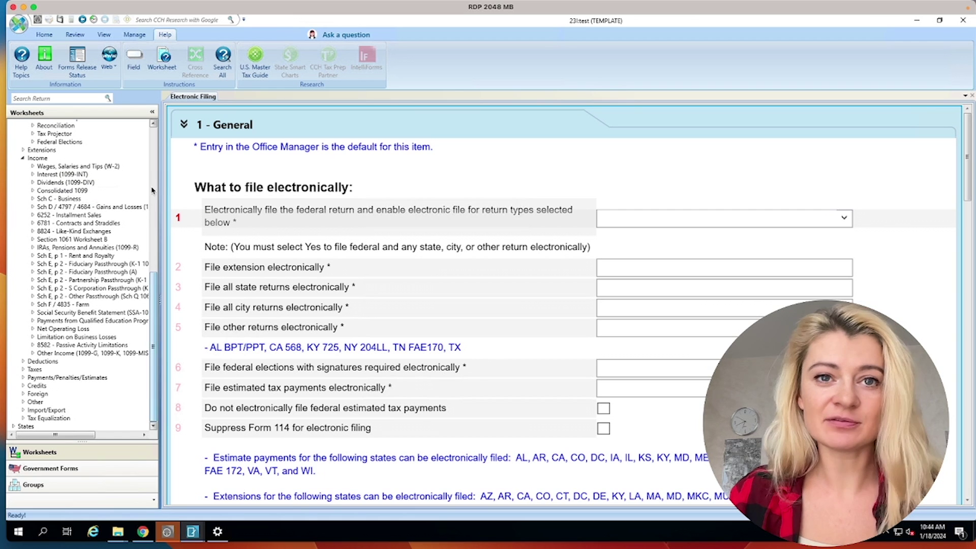
click(23, 361)
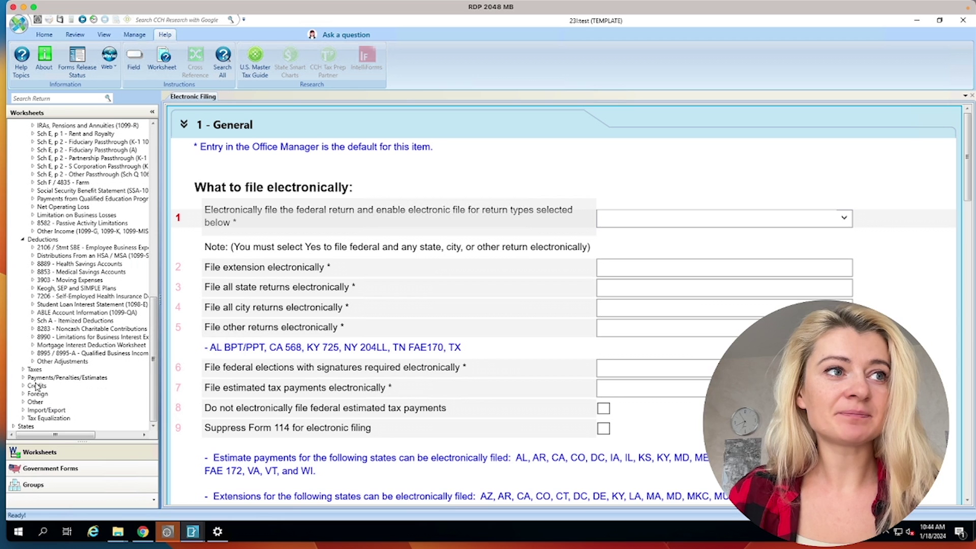
click(23, 369)
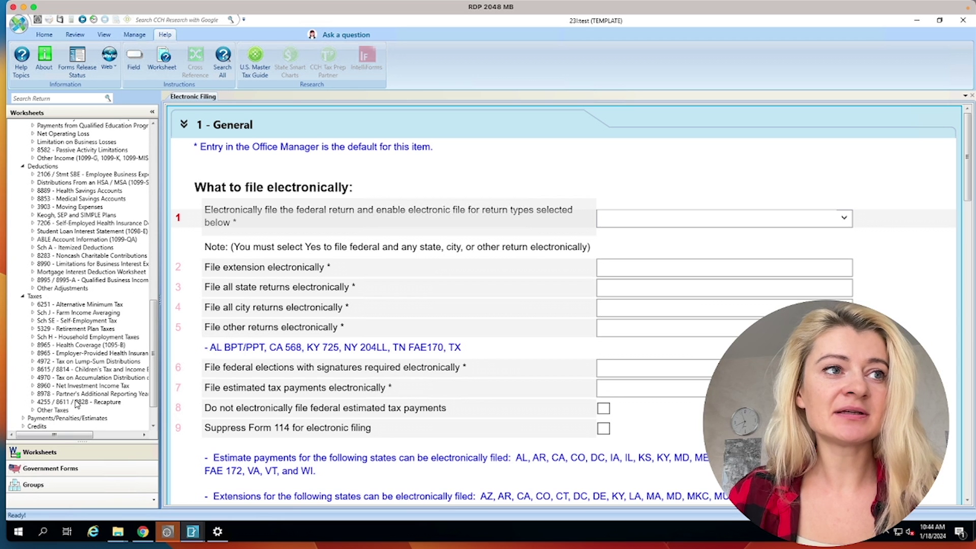
scroll(76, 404, down, 2)
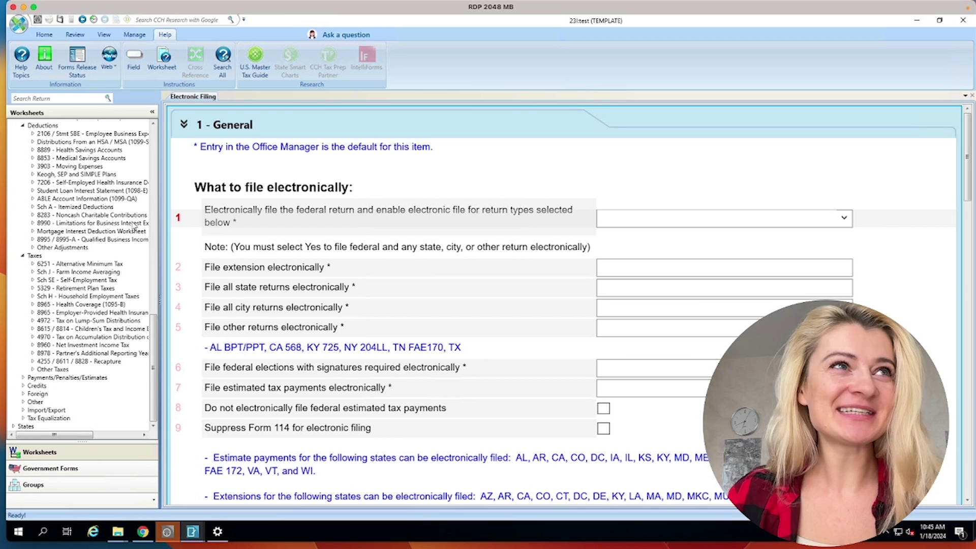
Display the official 2023 Form 1040 from Government Forms instead of the worksheets.
click(50, 98)
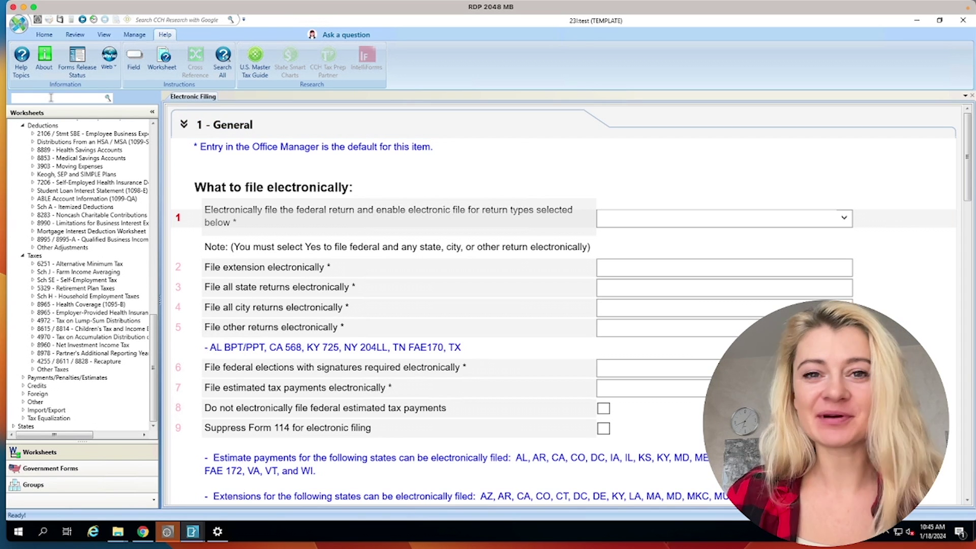
scroll(101, 356, up, 10)
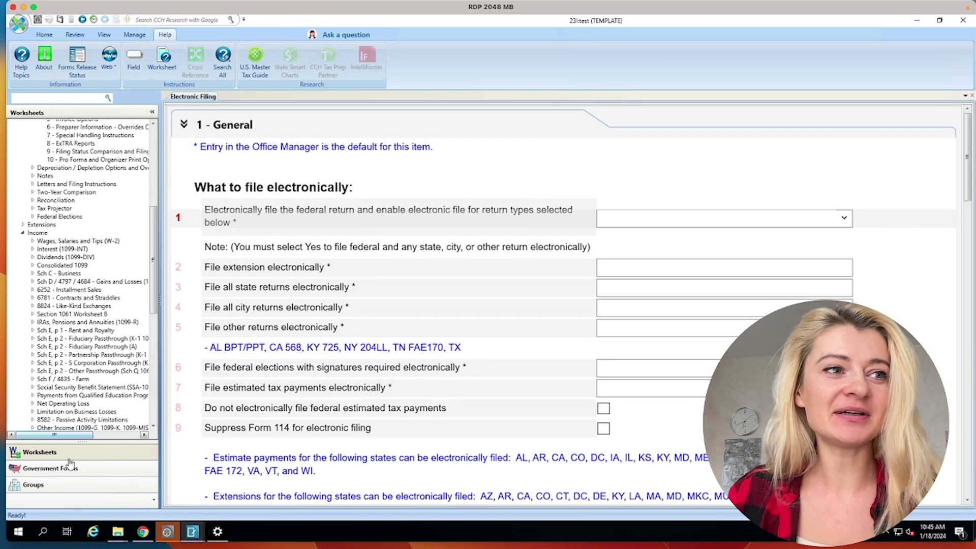
click(69, 466)
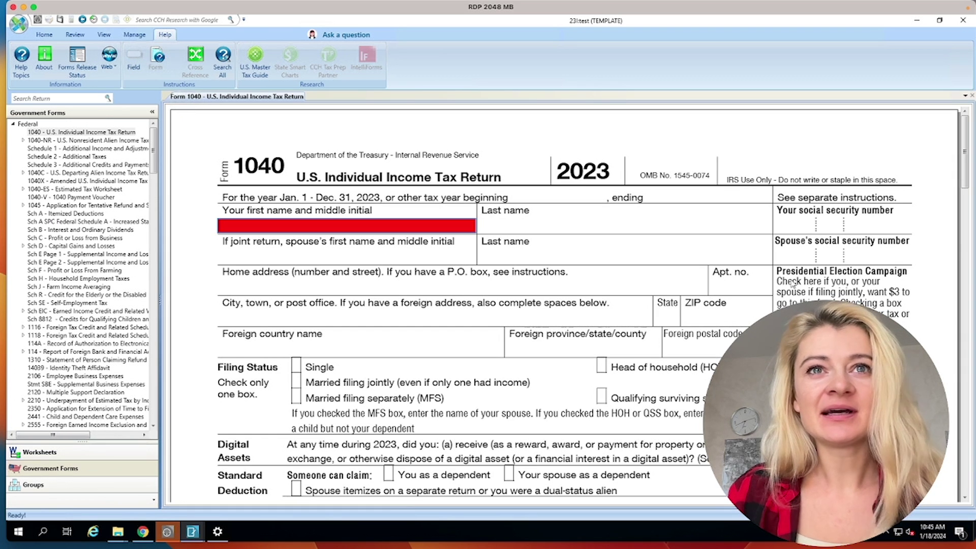
Link the Form 1040 first-name box to Basic Data 'General : First name - TP', then close it.
right_click(381, 229)
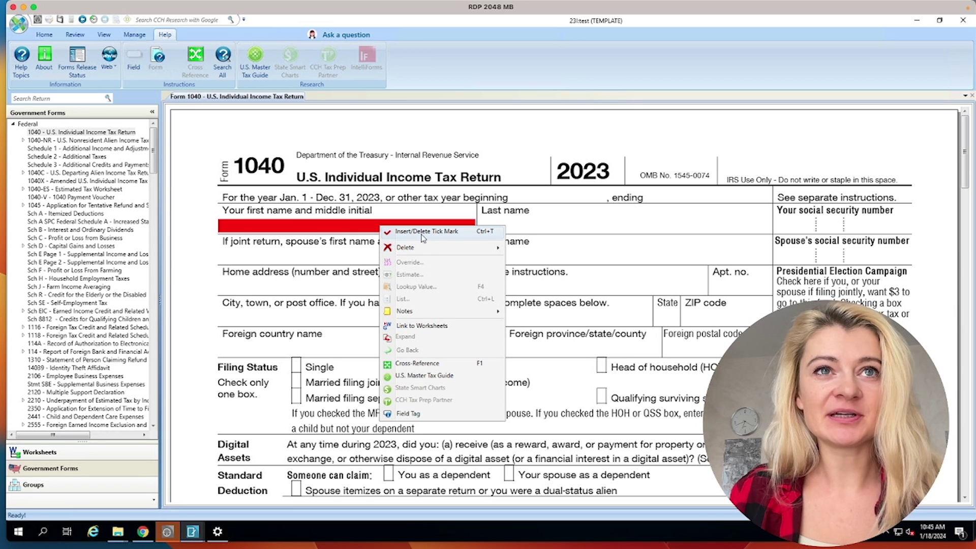
mouse_move(421, 252)
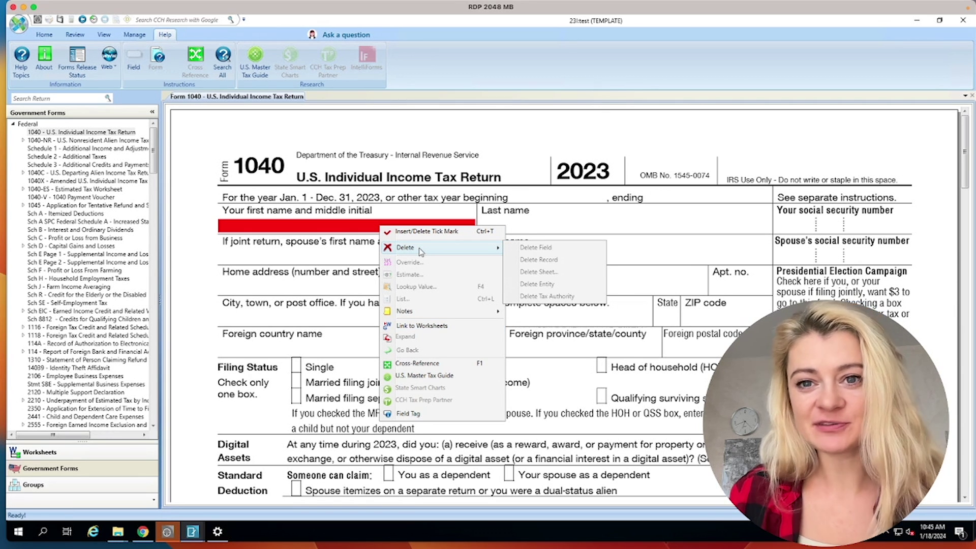
click(413, 326)
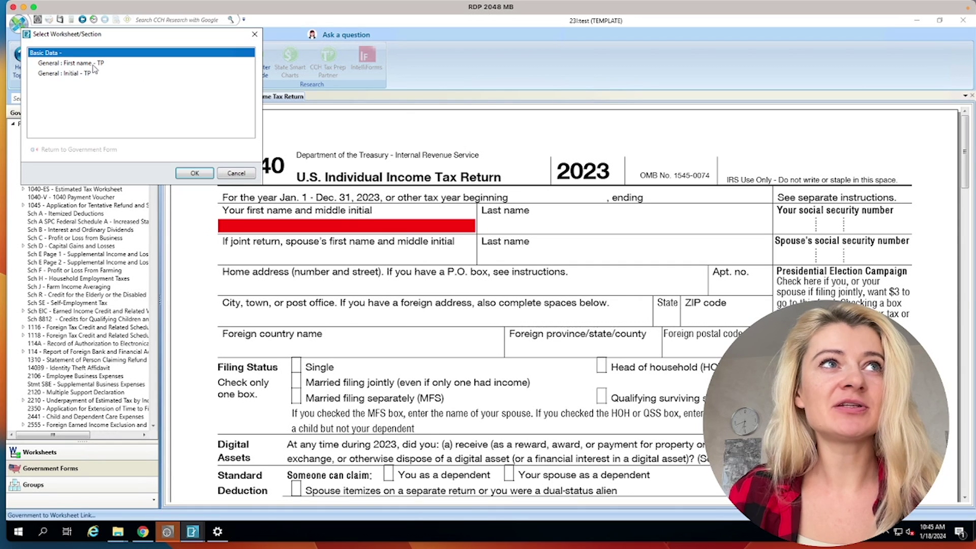
double_click(76, 63)
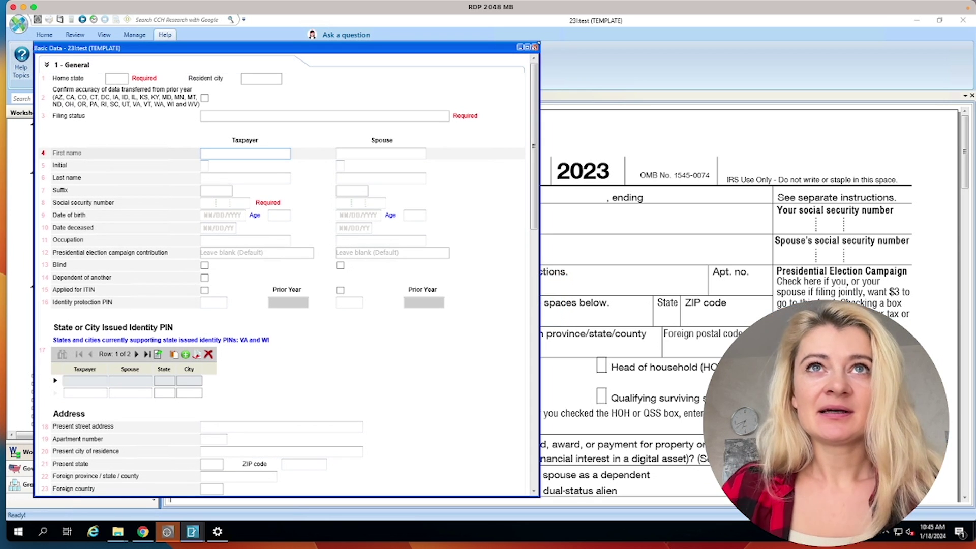
click(536, 47)
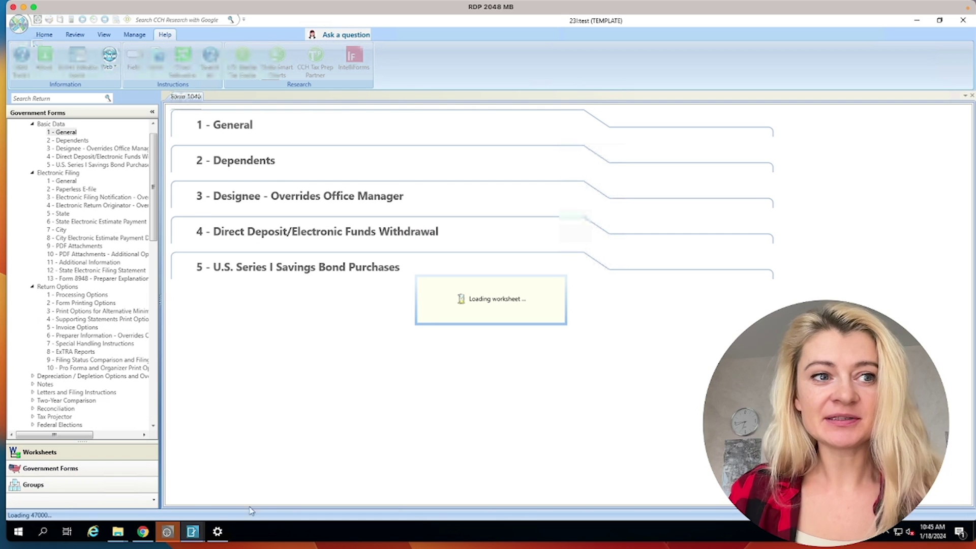
Bring the Return Manager back to the front and briefly check its template views list.
mouse_move(194, 533)
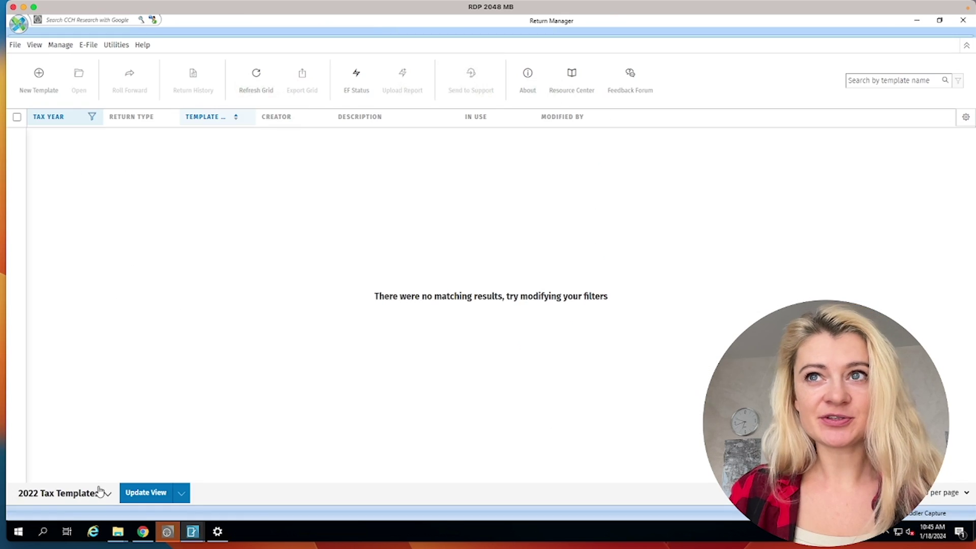
click(99, 491)
click(571, 331)
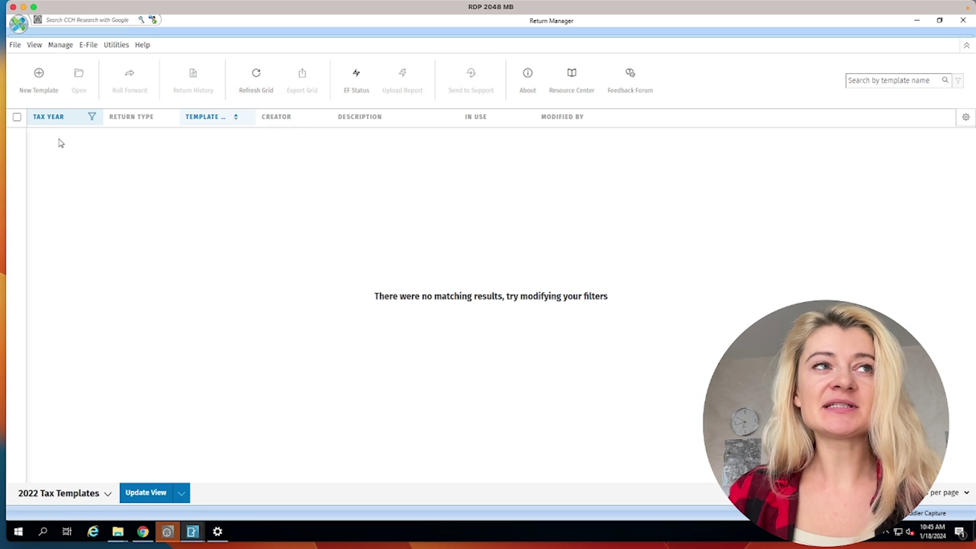
Look through the Templates and Returns quick views and the Tax Year filter, changing nothing.
click(107, 496)
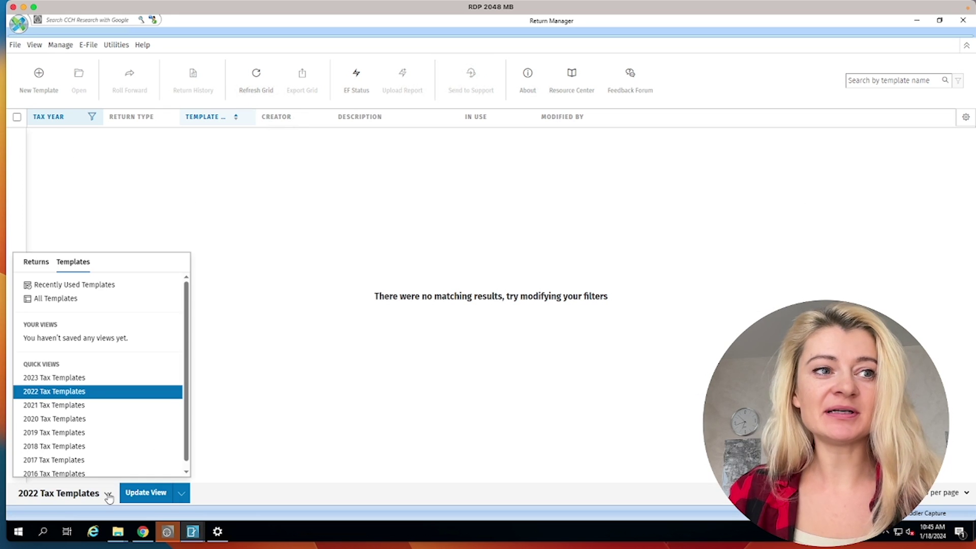
click(35, 263)
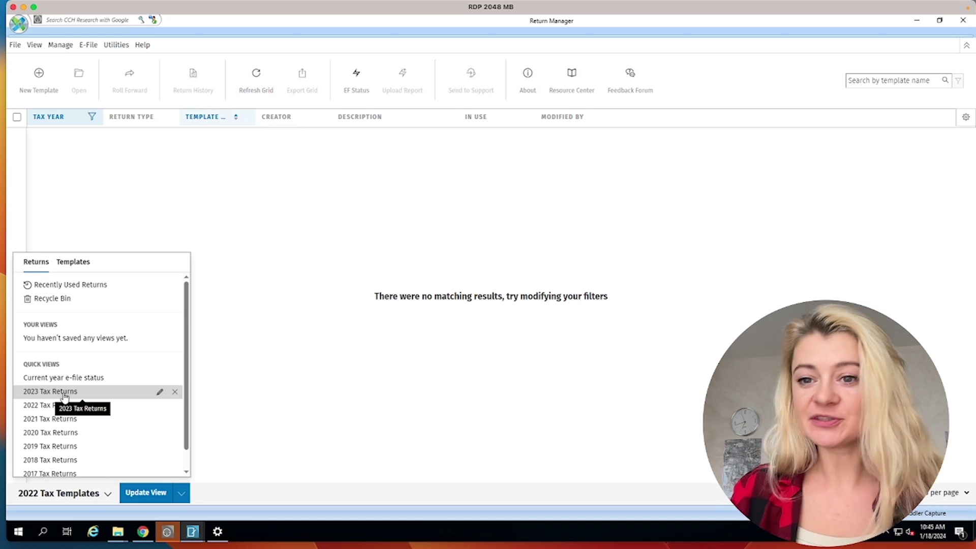
click(150, 194)
click(92, 117)
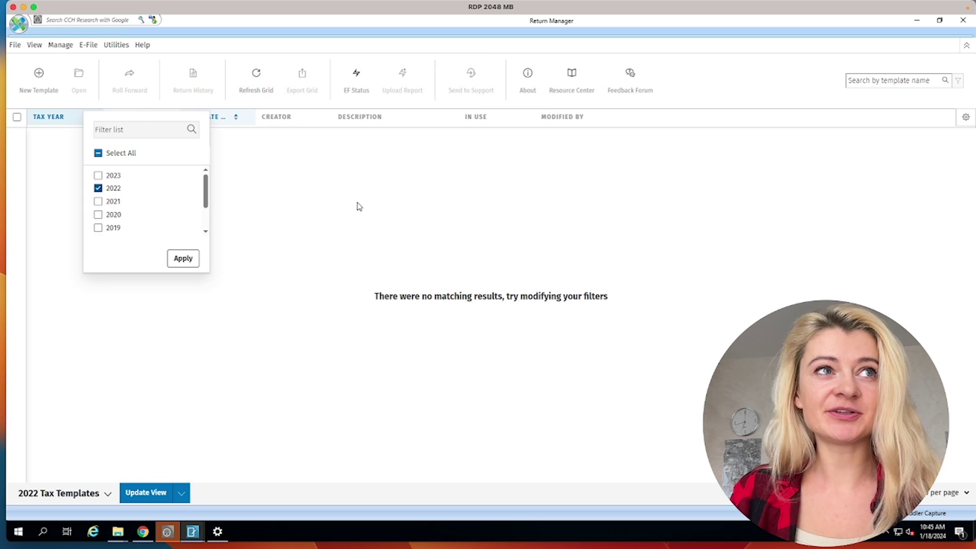
click(358, 206)
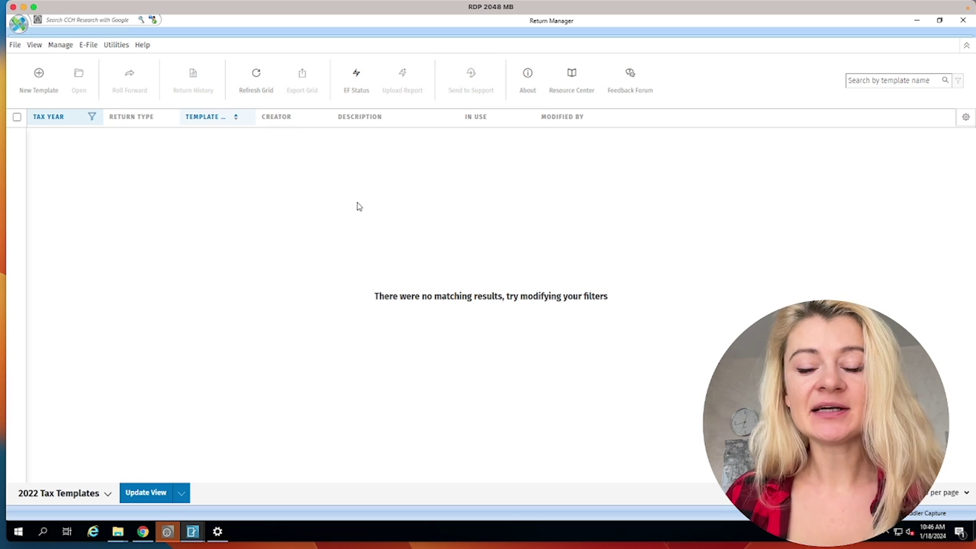